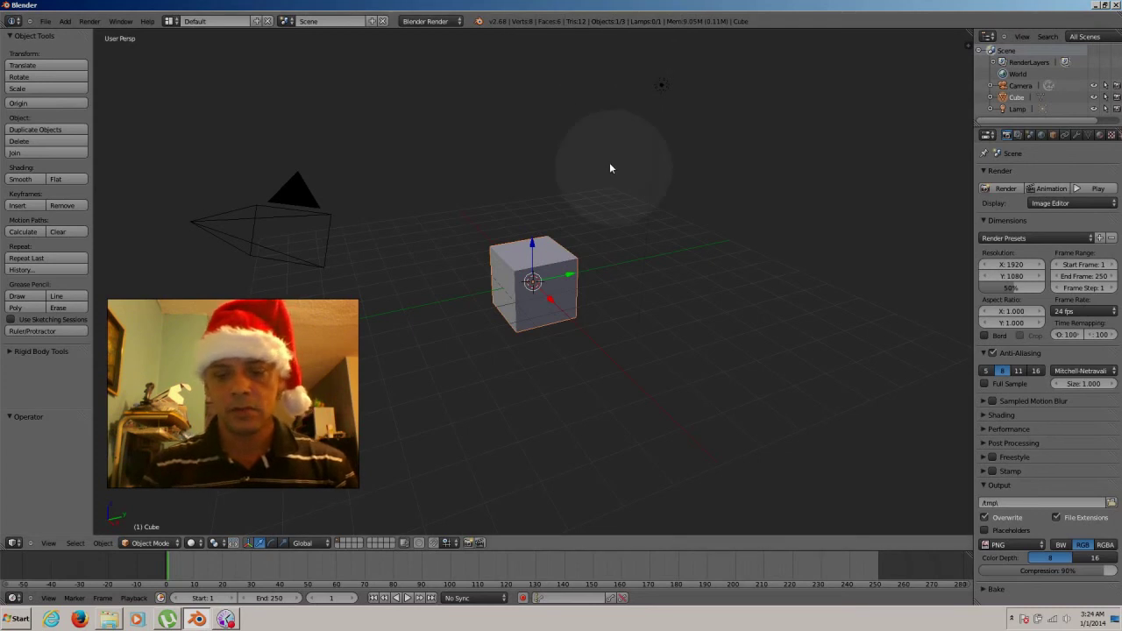
# Replace the default cube with a plane scaled up to 8.873.
pyautogui.press('x')
pyautogui.click(611, 167)
pyautogui.hotkey('shift', 'a')
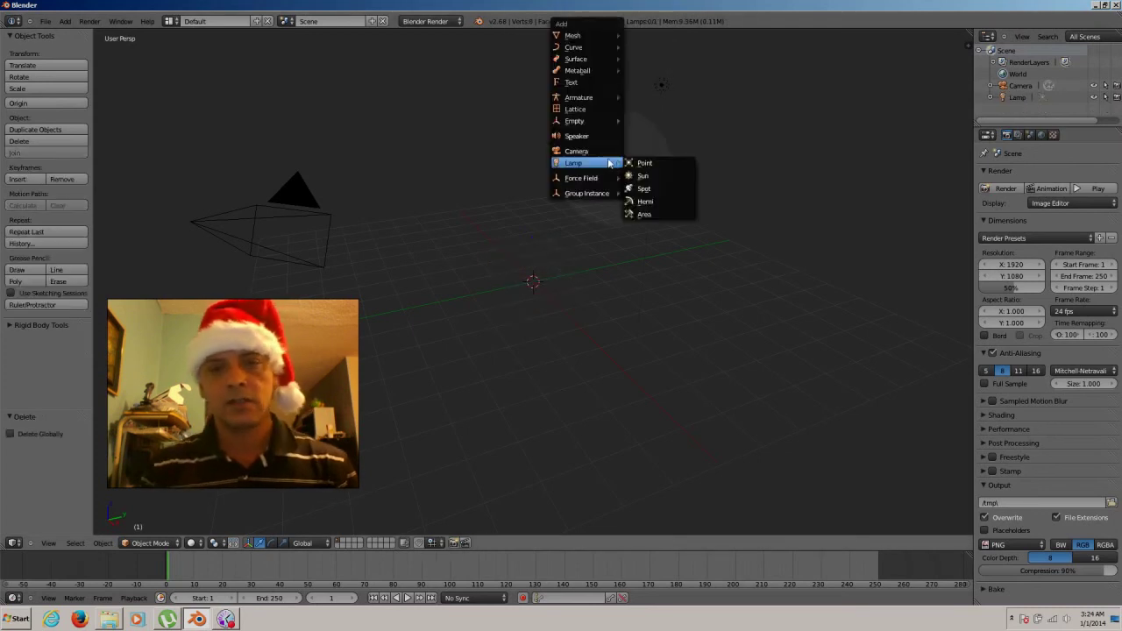
pyautogui.click(642, 36)
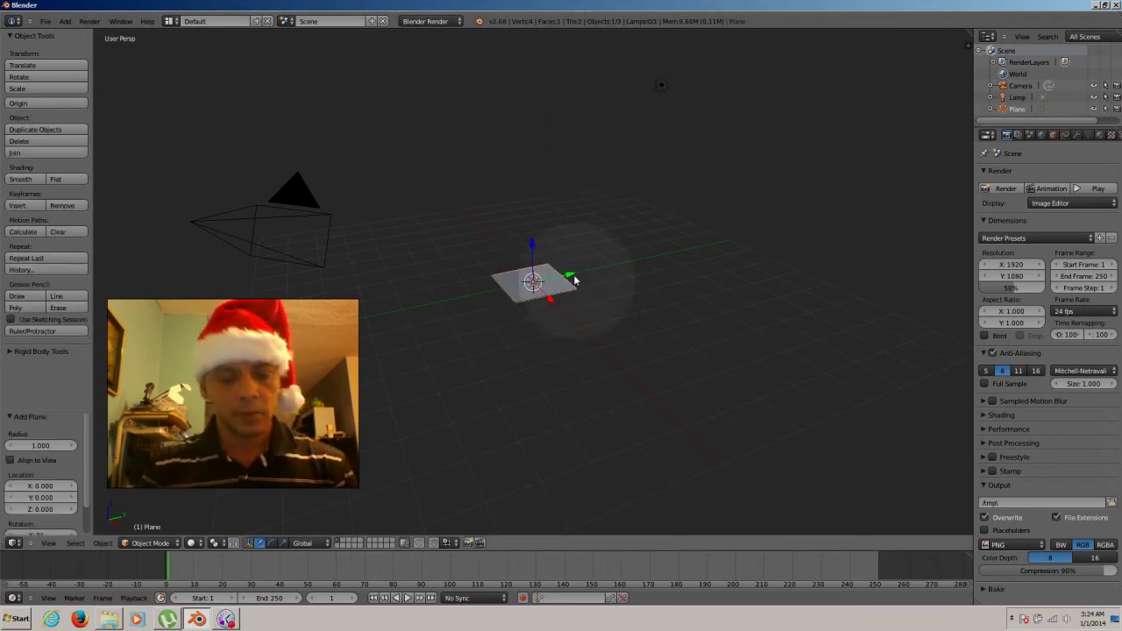
pyautogui.press('s')
pyautogui.click(938, 210)
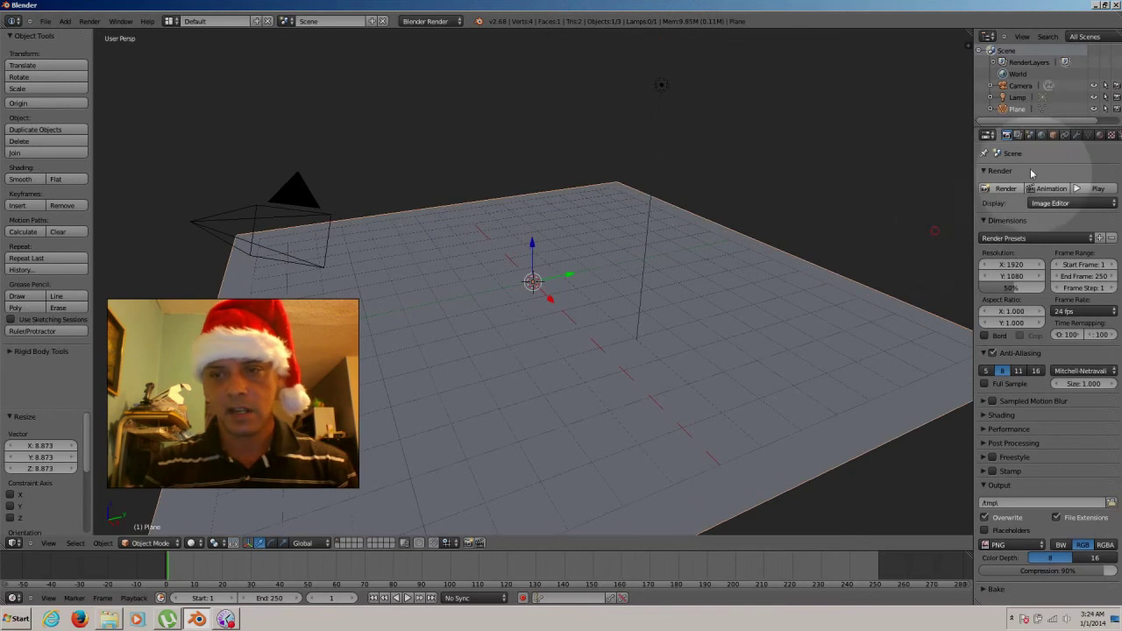
# Give the floor plane a new material with a dark red diffuse colour.
pyautogui.click(974, 167)
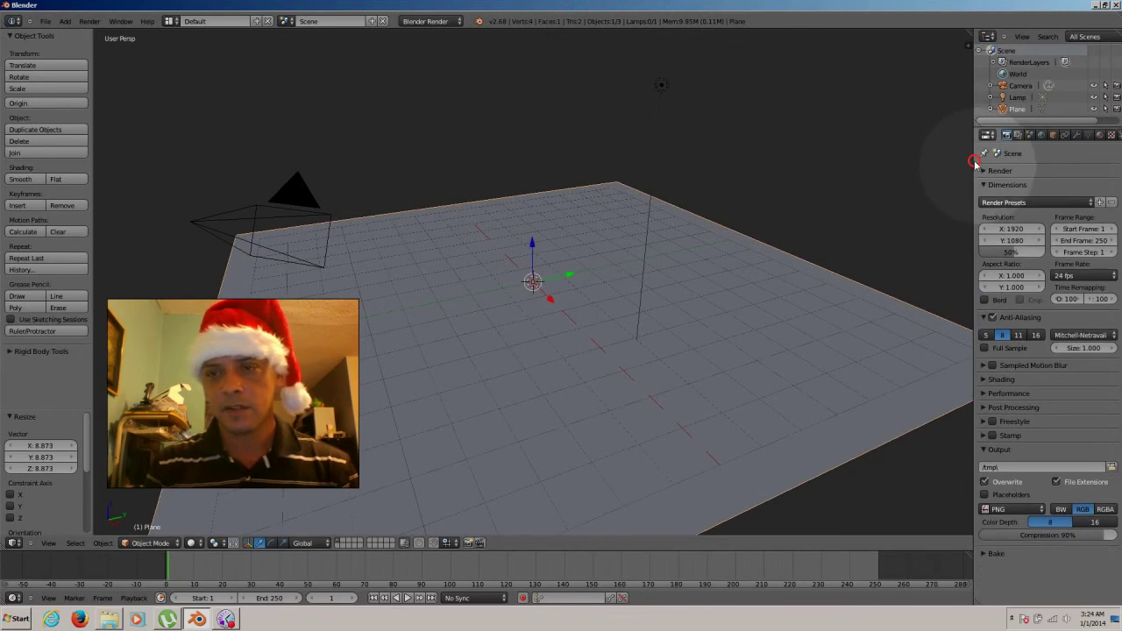
pyautogui.moveTo(973, 160); pyautogui.dragTo(932, 160)
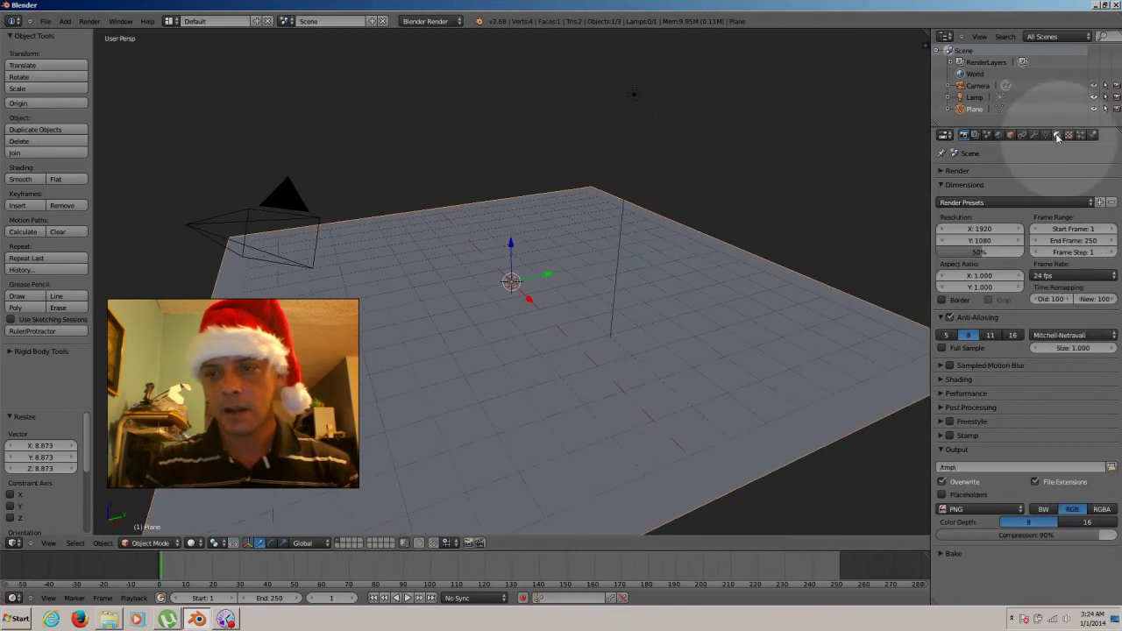
pyautogui.click(1057, 134)
pyautogui.click(991, 213)
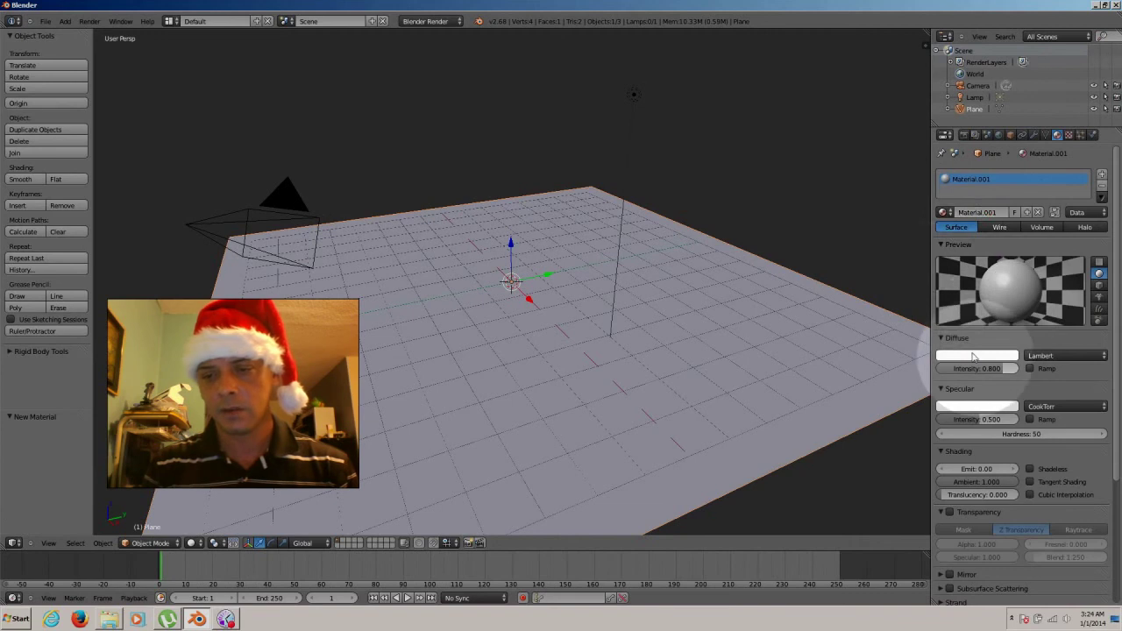
pyautogui.click(978, 354)
pyautogui.moveTo(959, 245); pyautogui.dragTo(949, 283)
pyautogui.moveTo(1010, 208); pyautogui.dragTo(1010, 235)
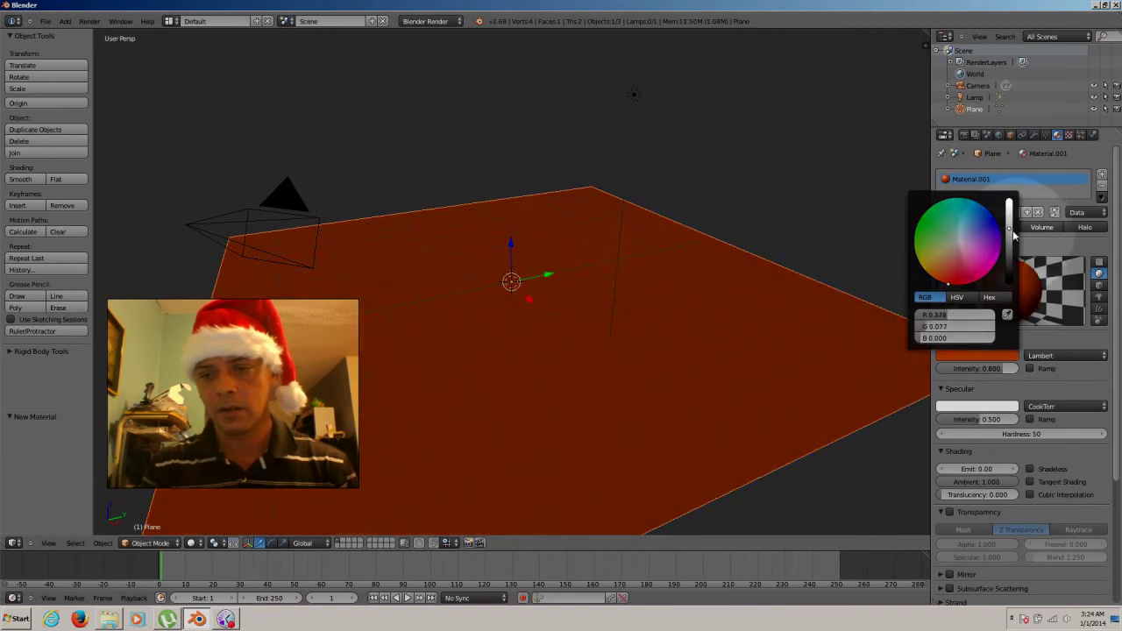
# Set the floor material's specular intensity to 1.000 and hardness to 10.
pyautogui.click(1000, 419)
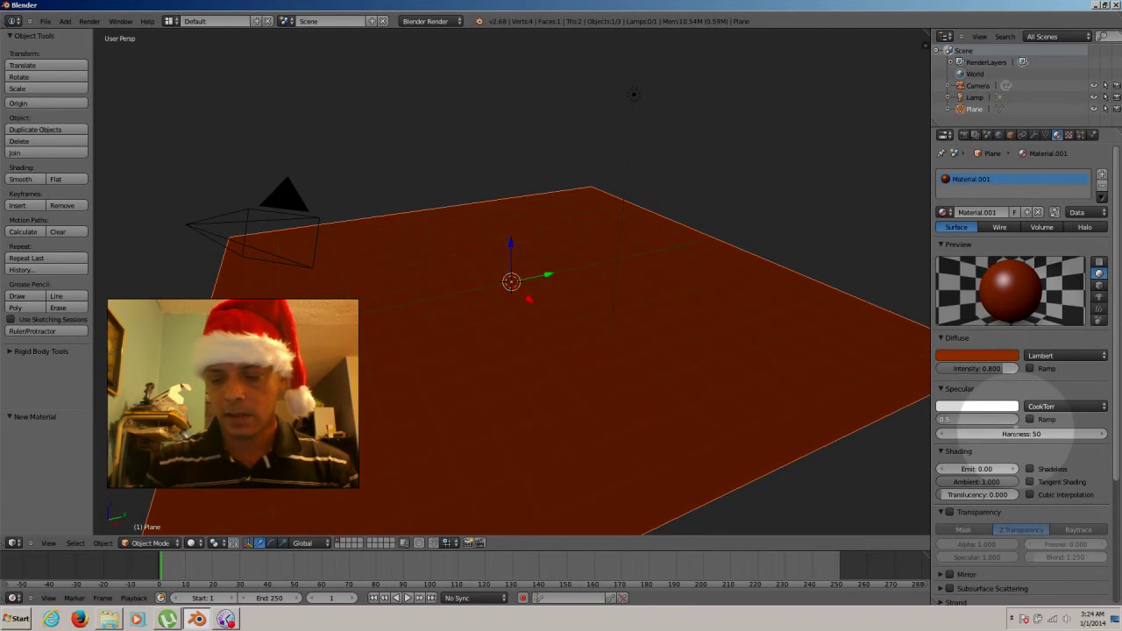
pyautogui.write('1')
pyautogui.press('Return')
pyautogui.click(1014, 434)
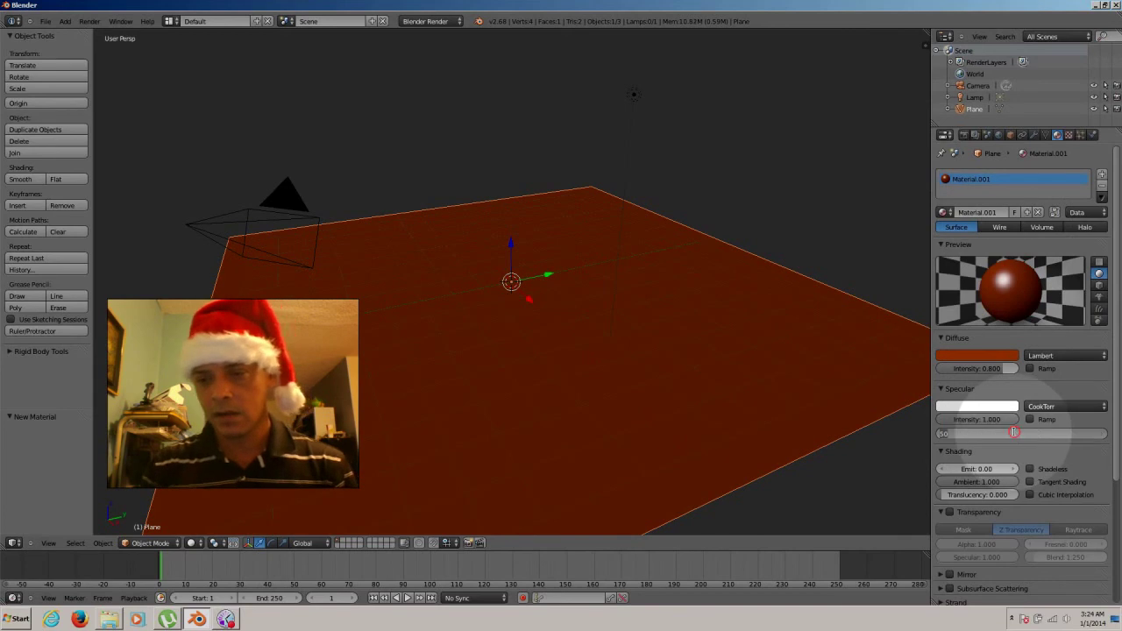
pyautogui.write('10')
pyautogui.press('Return')
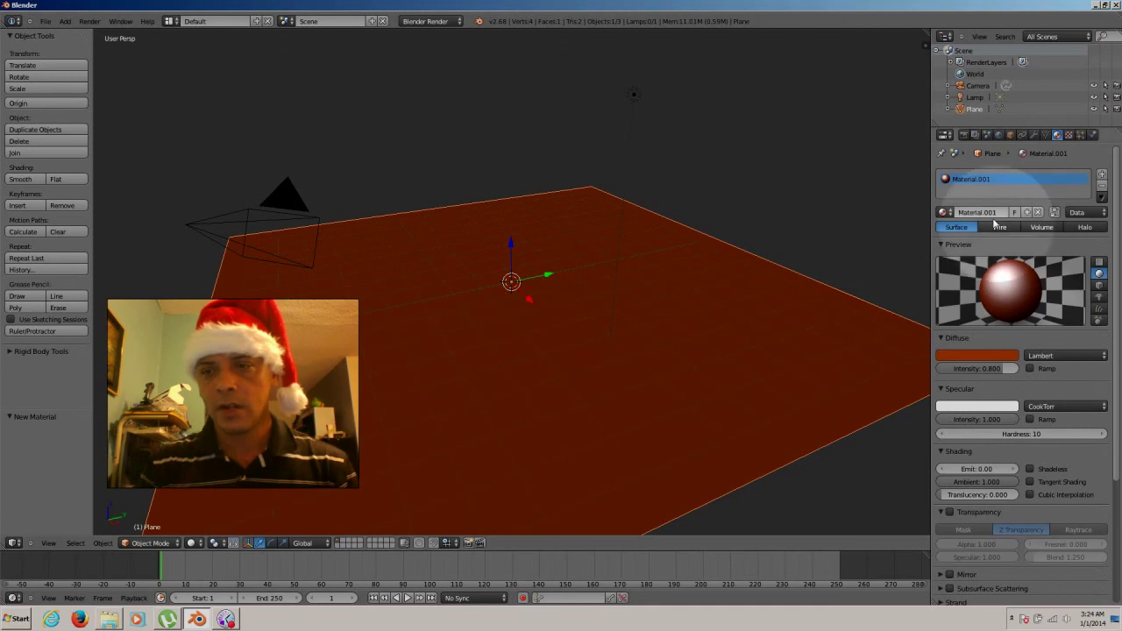
# Enable Collision physics on the dark red floor plane.
pyautogui.click(1092, 135)
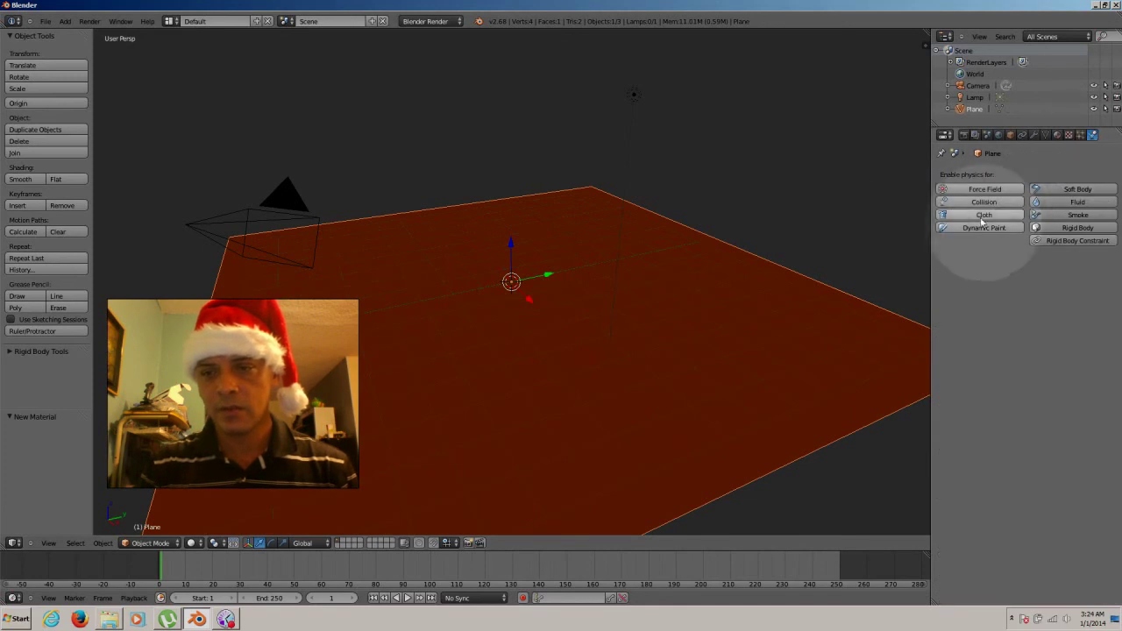
pyautogui.click(983, 202)
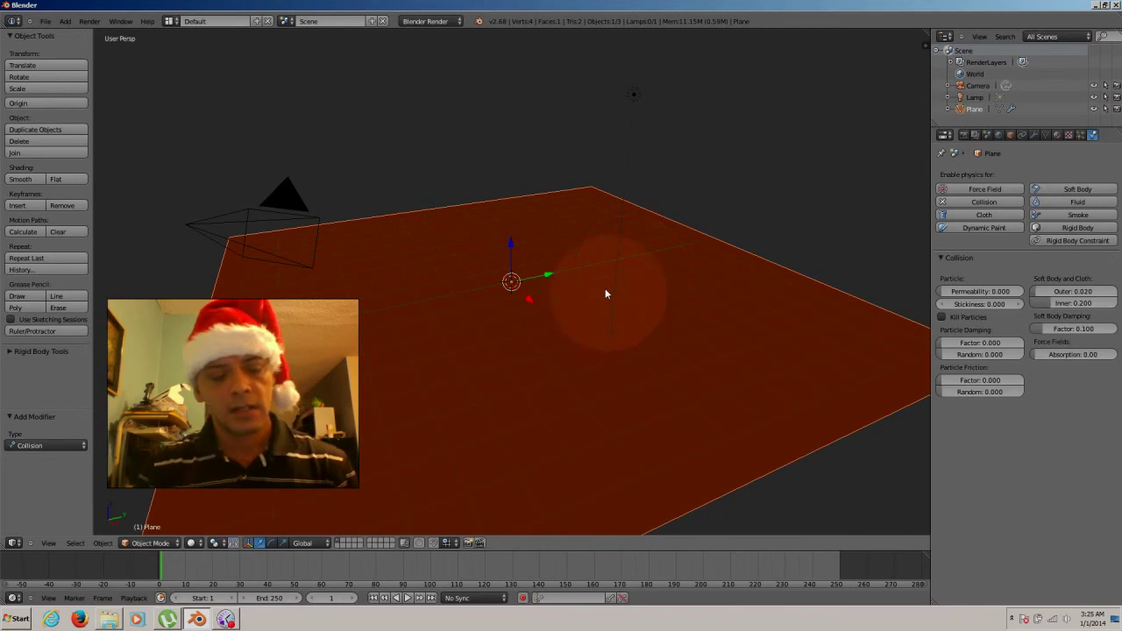
pyautogui.hotkey('shift', 'a')
# Add a second plane above the floor, scaling it by 1.831 then 1.281.
pyautogui.moveTo(526, 313)
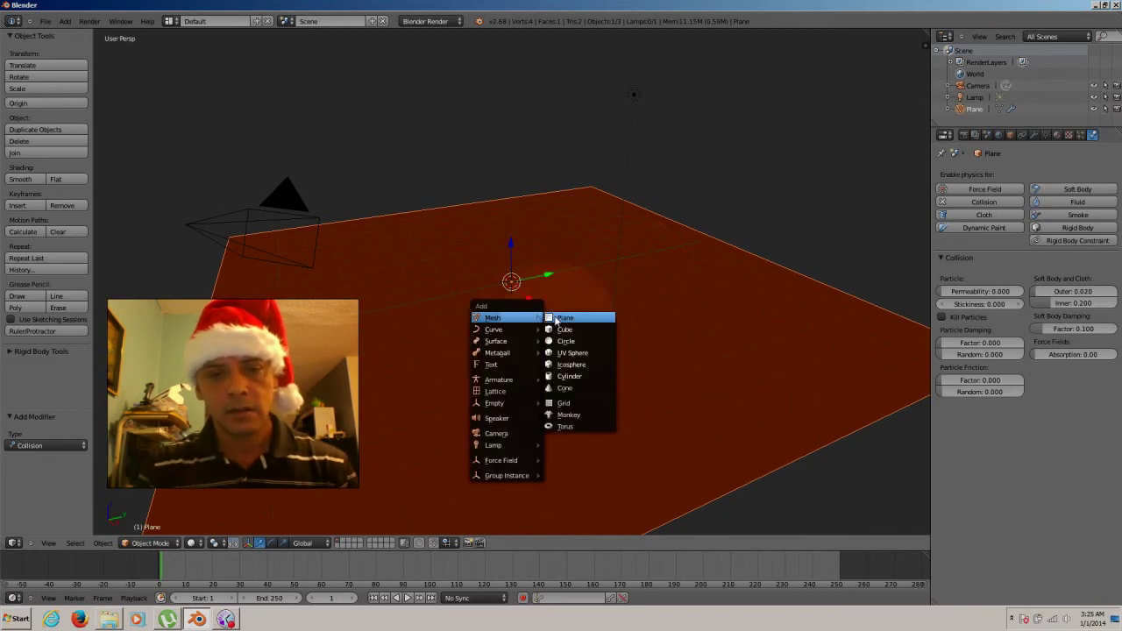
pyautogui.click(561, 312)
pyautogui.moveTo(512, 245); pyautogui.dragTo(511, 125)
pyautogui.press('s')
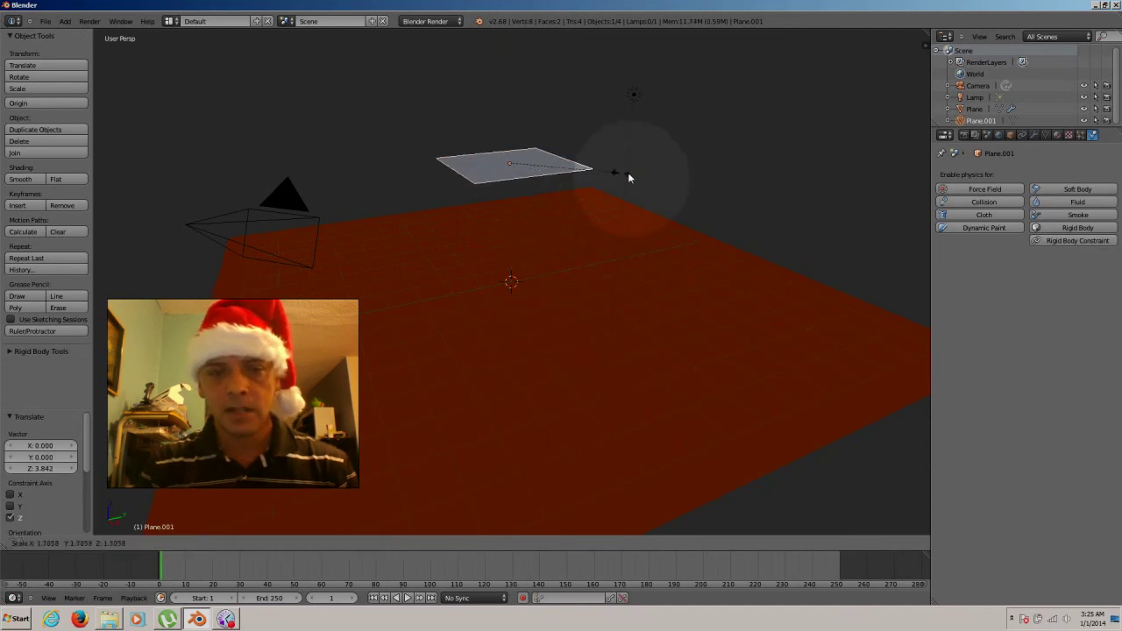
pyautogui.click(628, 177)
pyautogui.press('s')
pyautogui.click(626, 166)
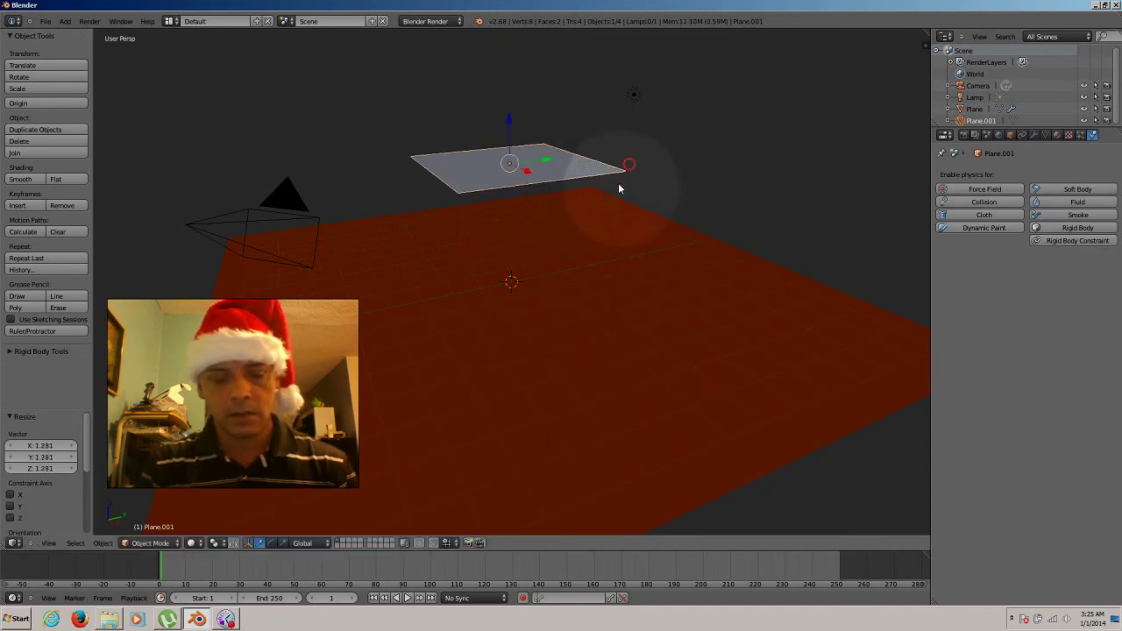
# Tilt the upper plane 80° around the X axis.
pyautogui.press('r')
pyautogui.press('x')
pyautogui.press('8')
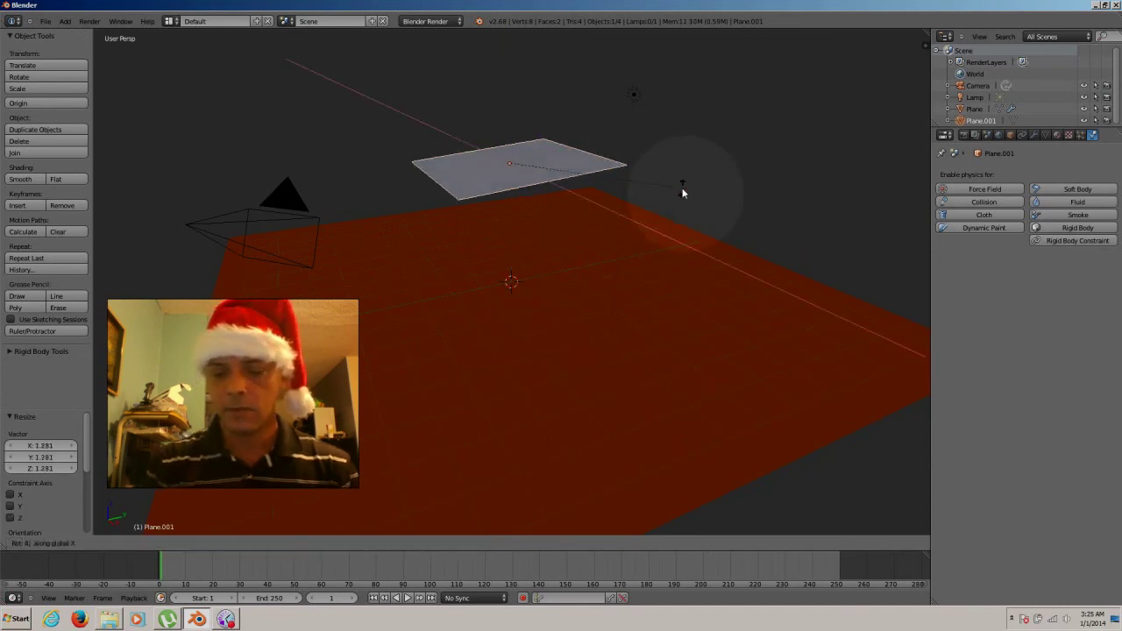
pyautogui.press('0')
pyautogui.press('Return')
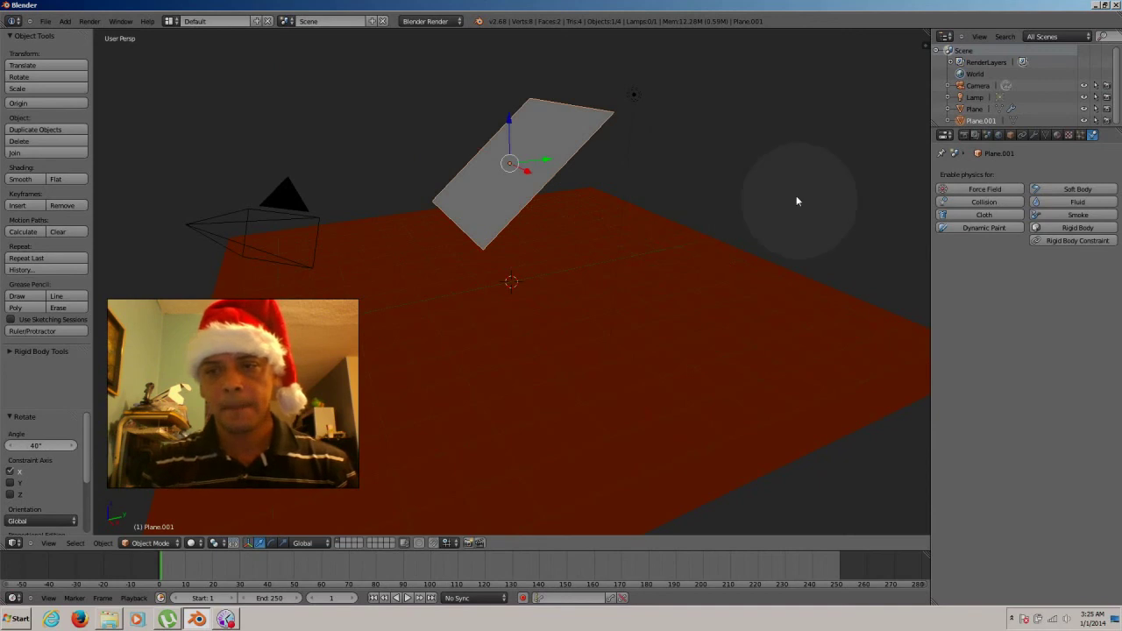
# Create a new material for the upper plane with a bright red diffuse colour.
pyautogui.click(1056, 135)
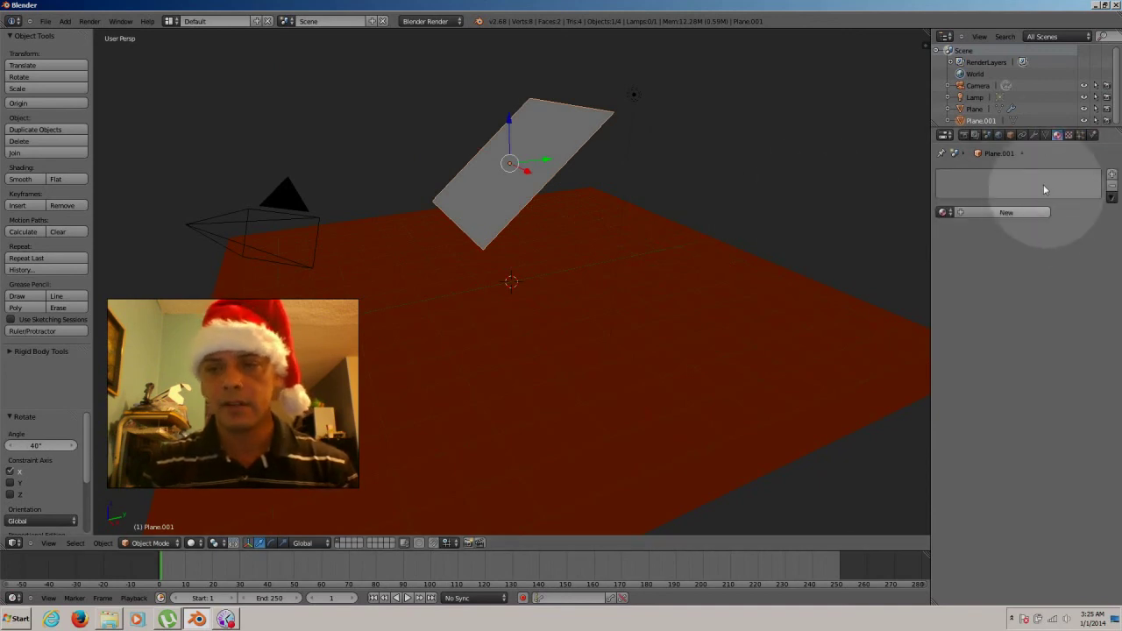
pyautogui.click(1002, 212)
pyautogui.click(979, 356)
pyautogui.click(960, 284)
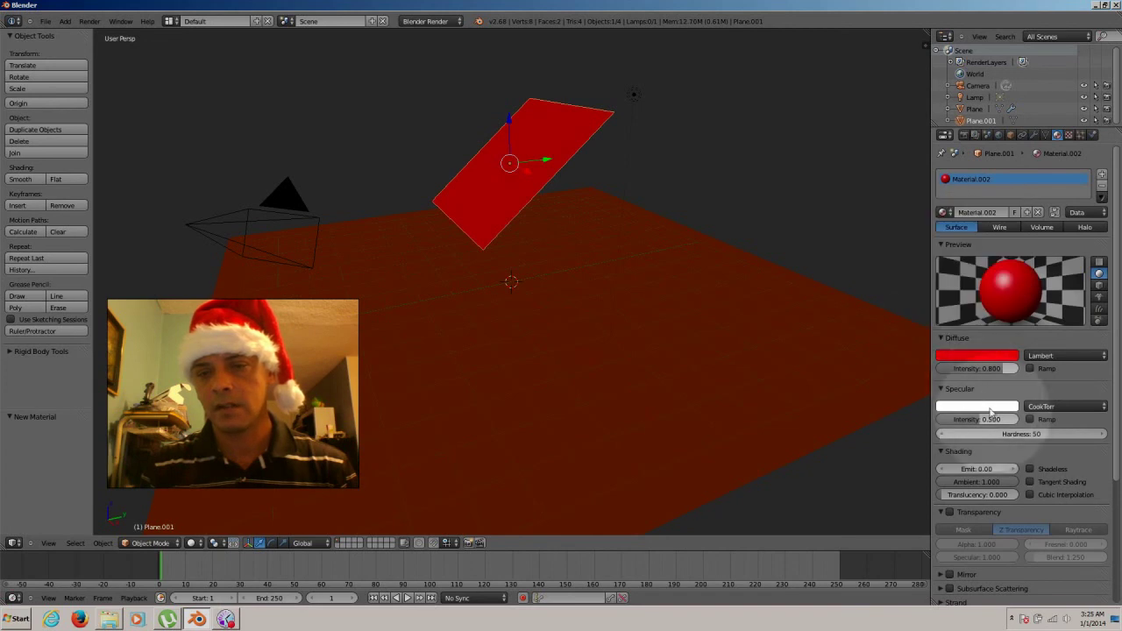
# Enter 0.5 for the specular intensity and 10 for the specular hardness.
pyautogui.click(989, 420)
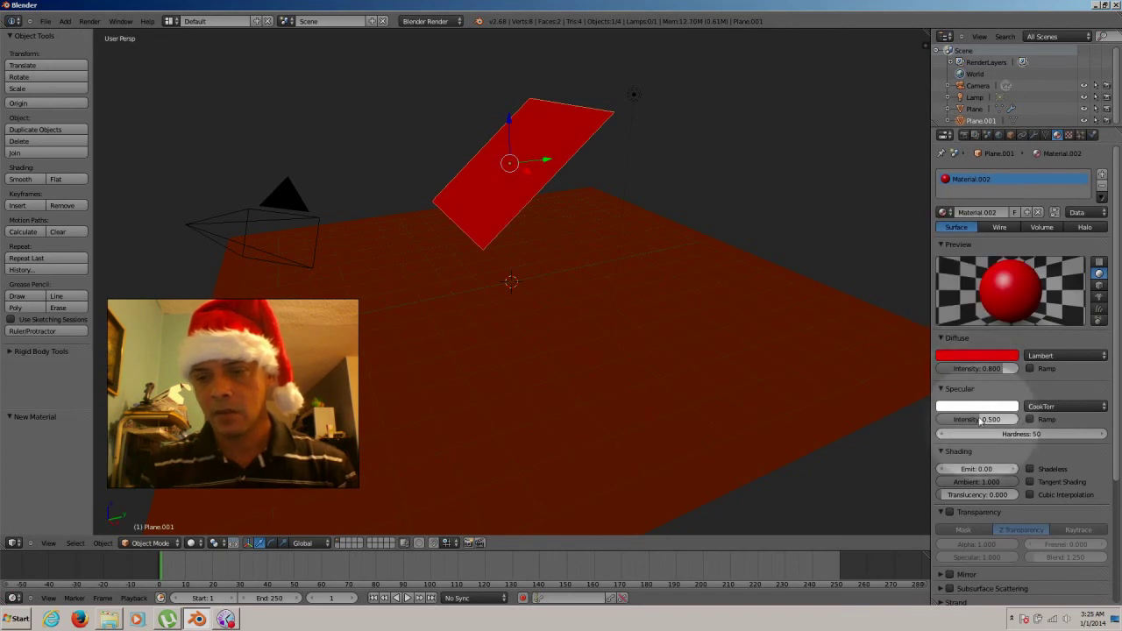
pyautogui.write('0.5')
pyautogui.press('Return')
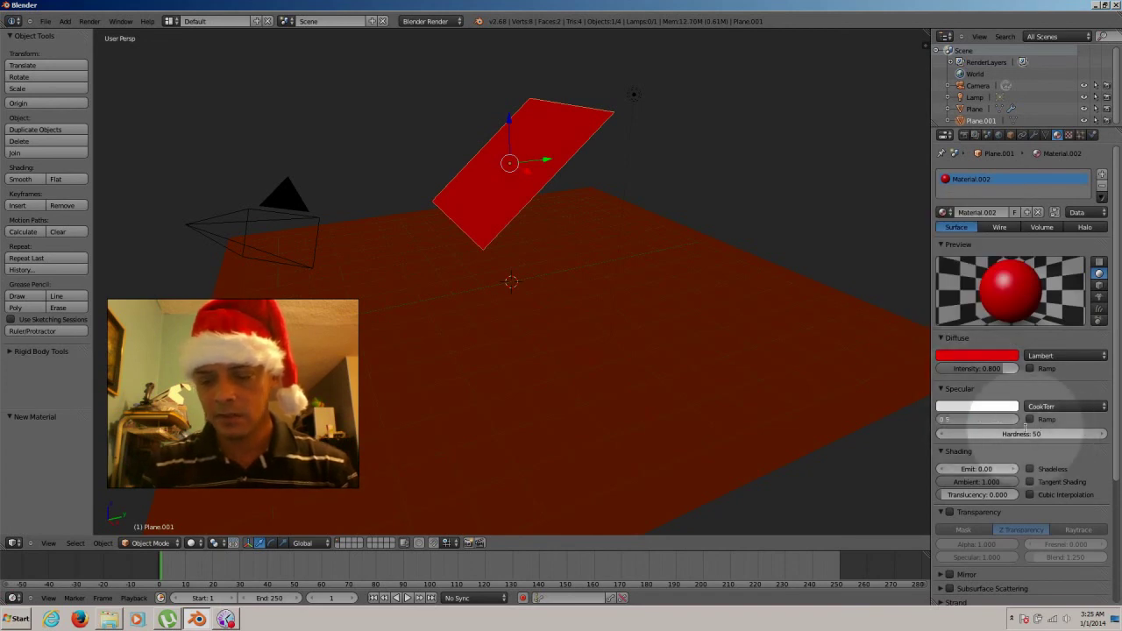
pyautogui.click(1028, 434)
pyautogui.write('10')
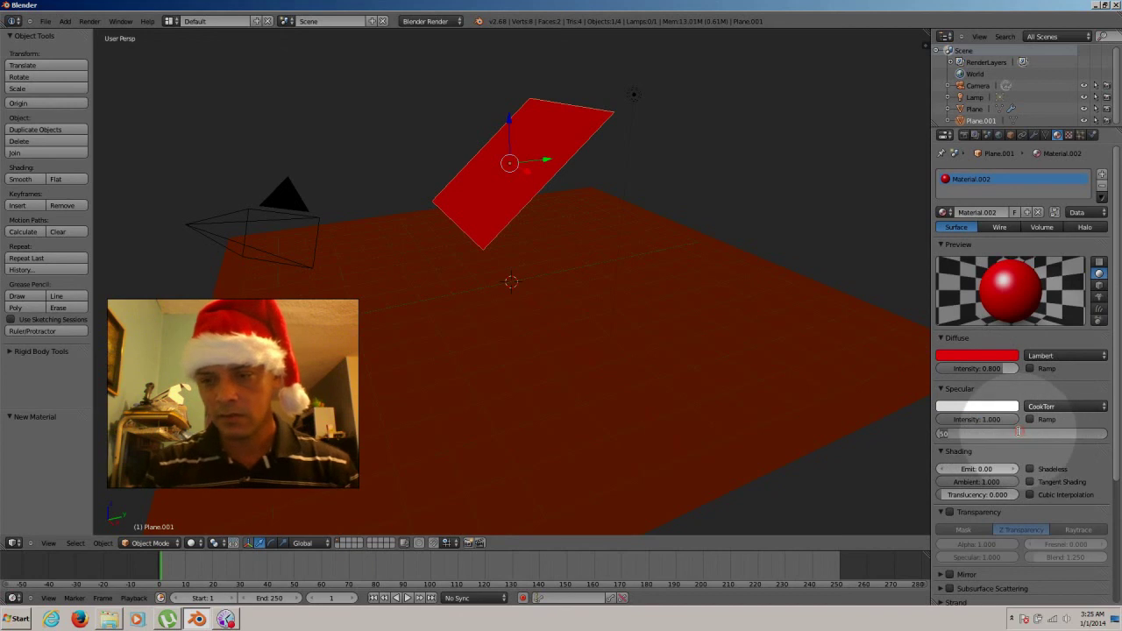
pyautogui.press('Return')
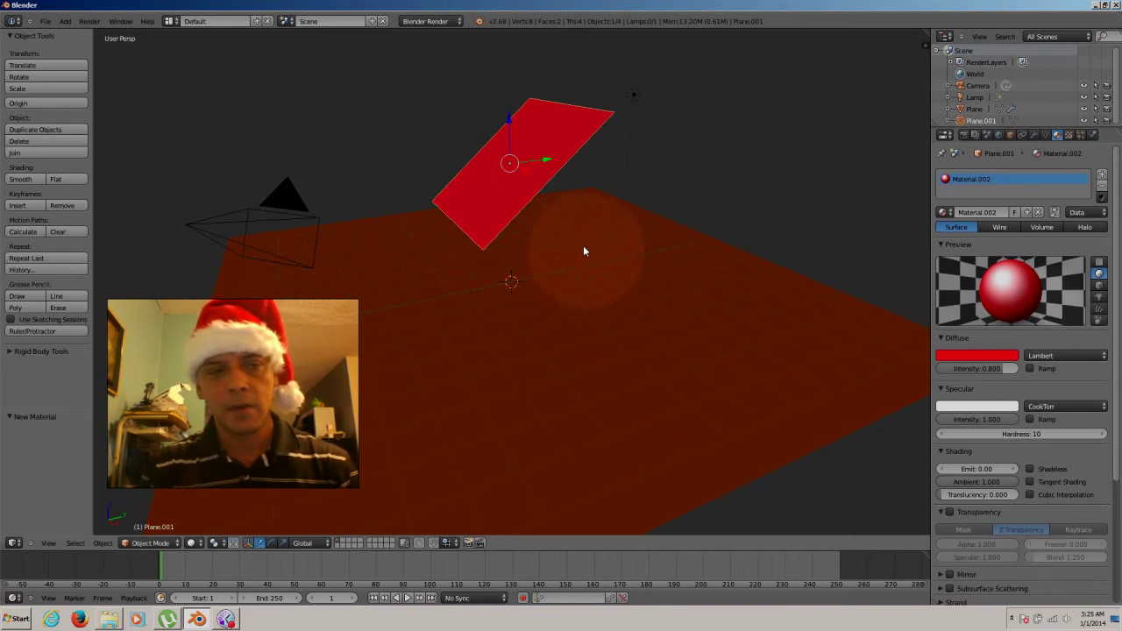
# Subdivide Plane.001 three times in Edit Mode into 64 faces, then return to Object Mode.
pyautogui.press('Tab')
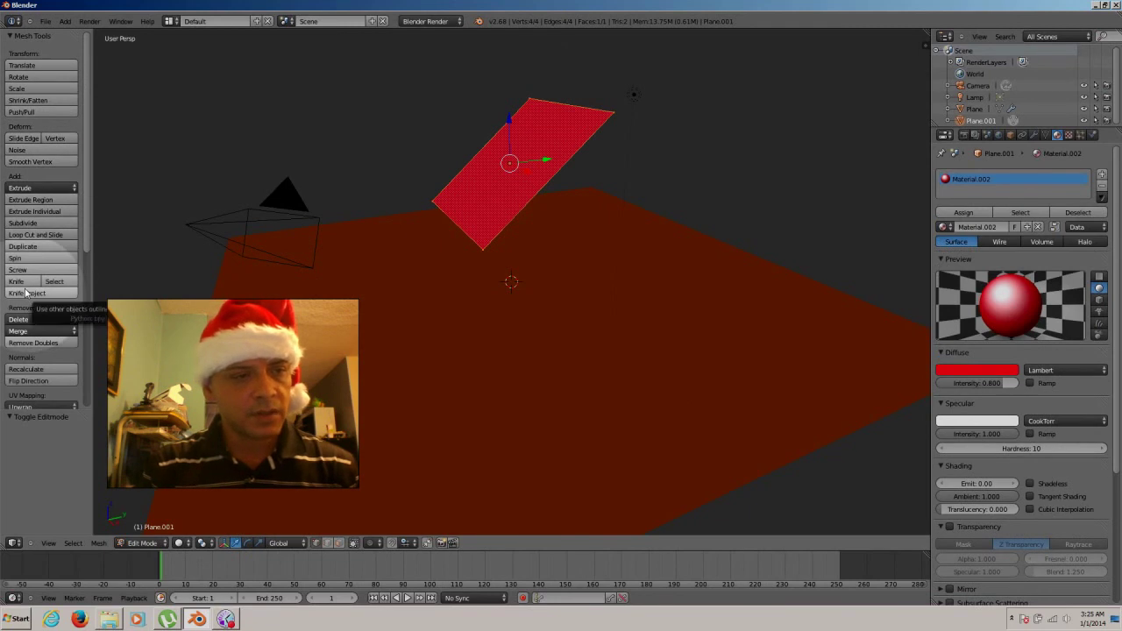
pyautogui.click(22, 223)
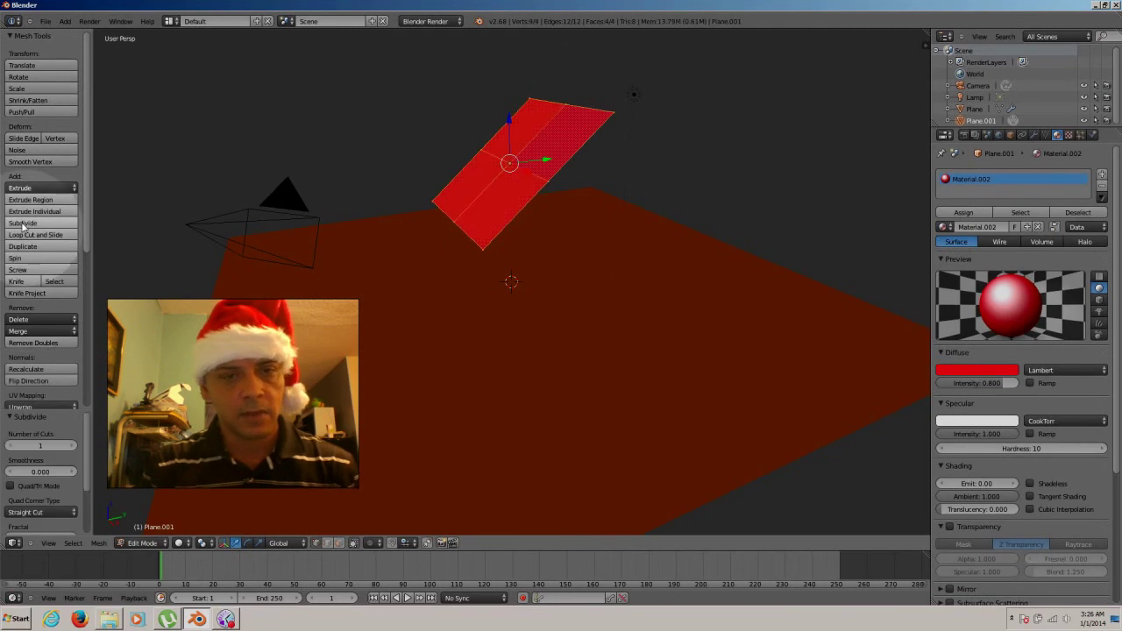
pyautogui.click(21, 223)
pyautogui.click(22, 224)
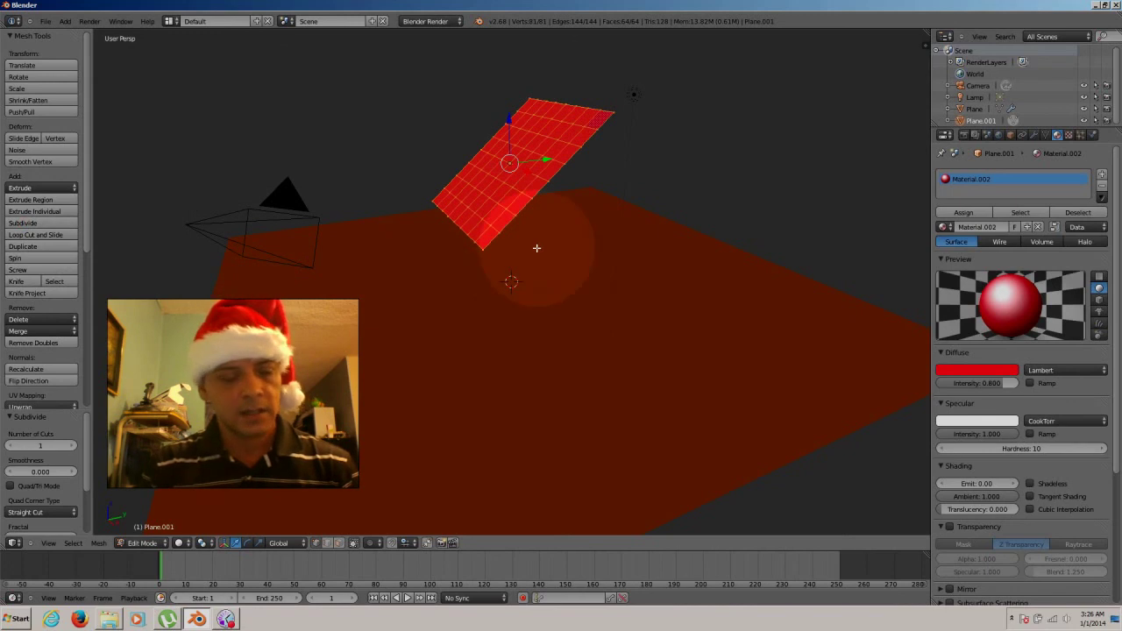
pyautogui.press('Tab')
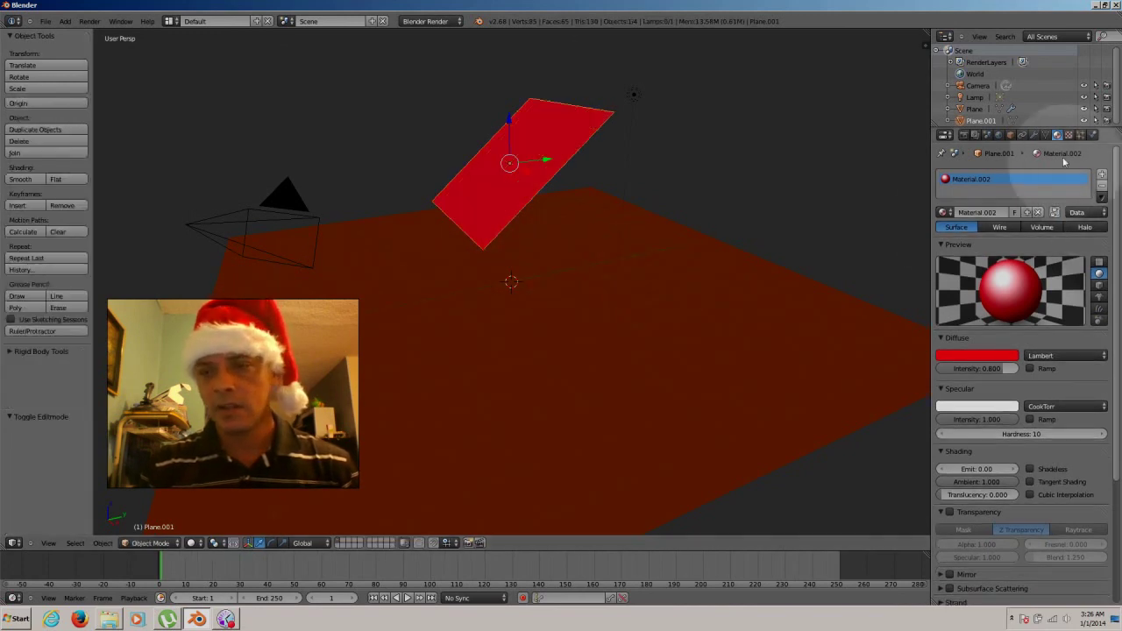
# Add a Subdivision Surface modifier to Plane.001 from the Modifiers tab.
pyautogui.click(1034, 134)
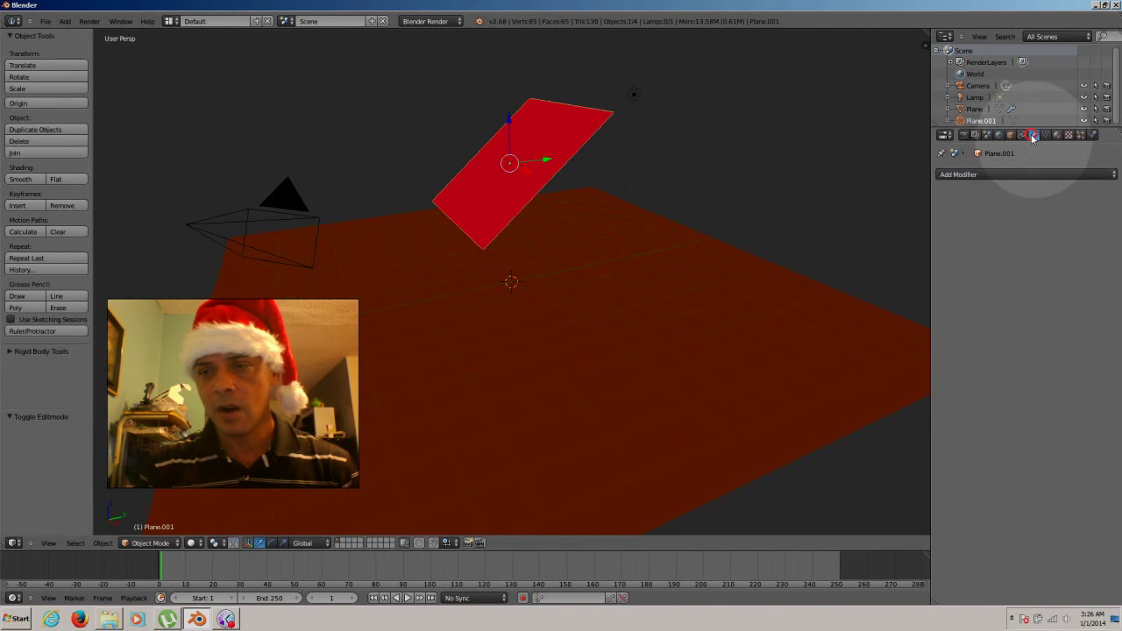
pyautogui.click(965, 175)
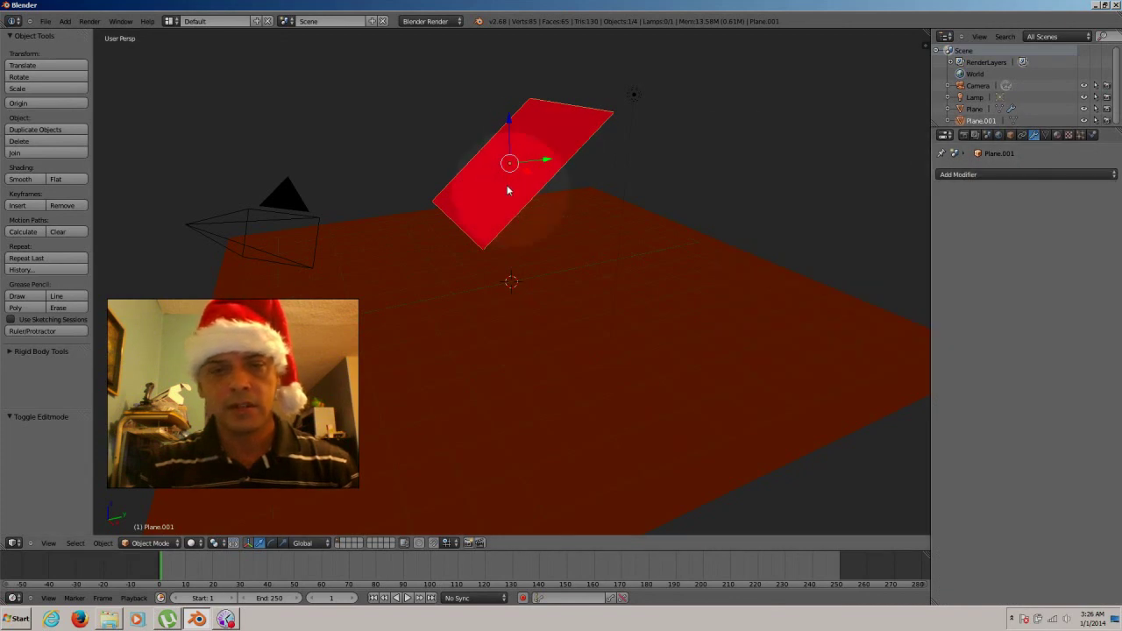
pyautogui.click(991, 175)
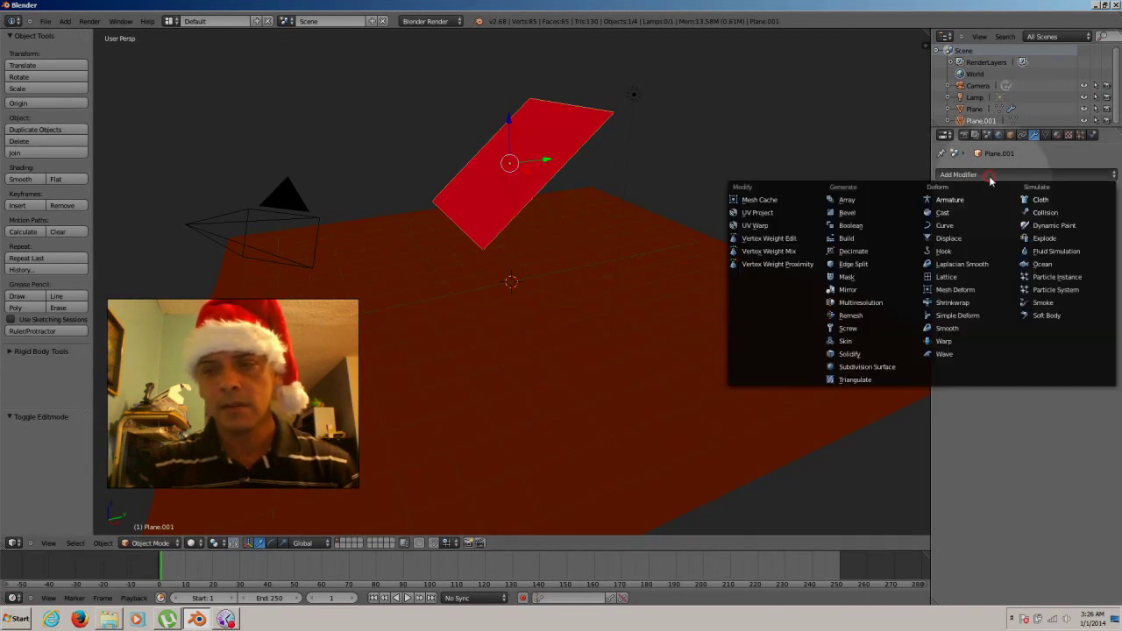
pyautogui.click(871, 368)
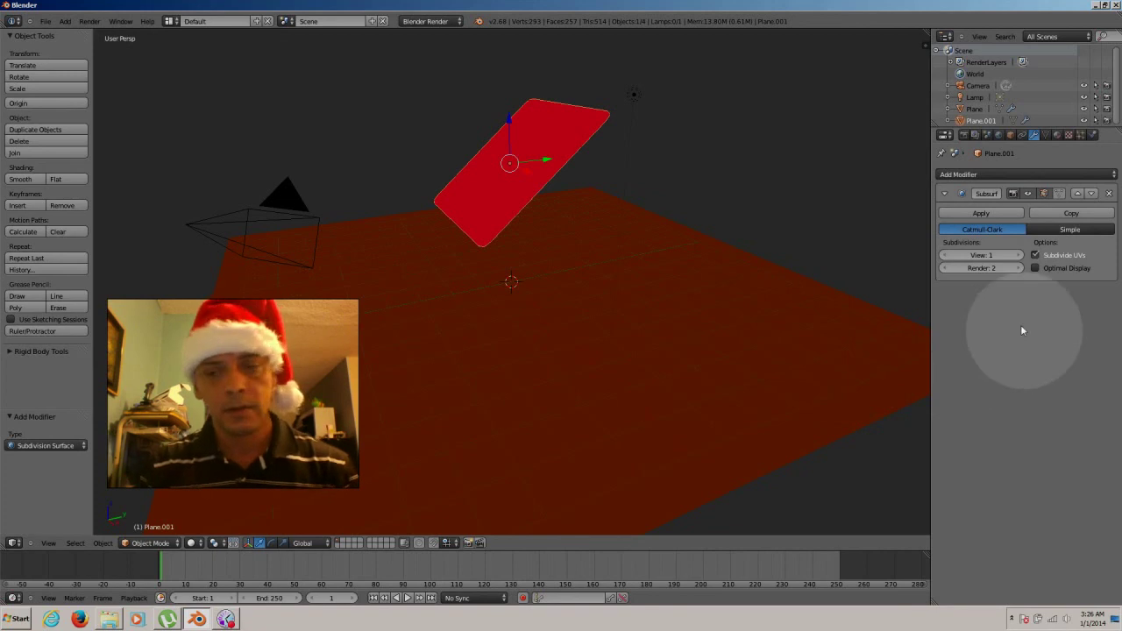
# Enable Cloth physics on Plane.001 and select the floor to check its collision settings.
pyautogui.click(1092, 135)
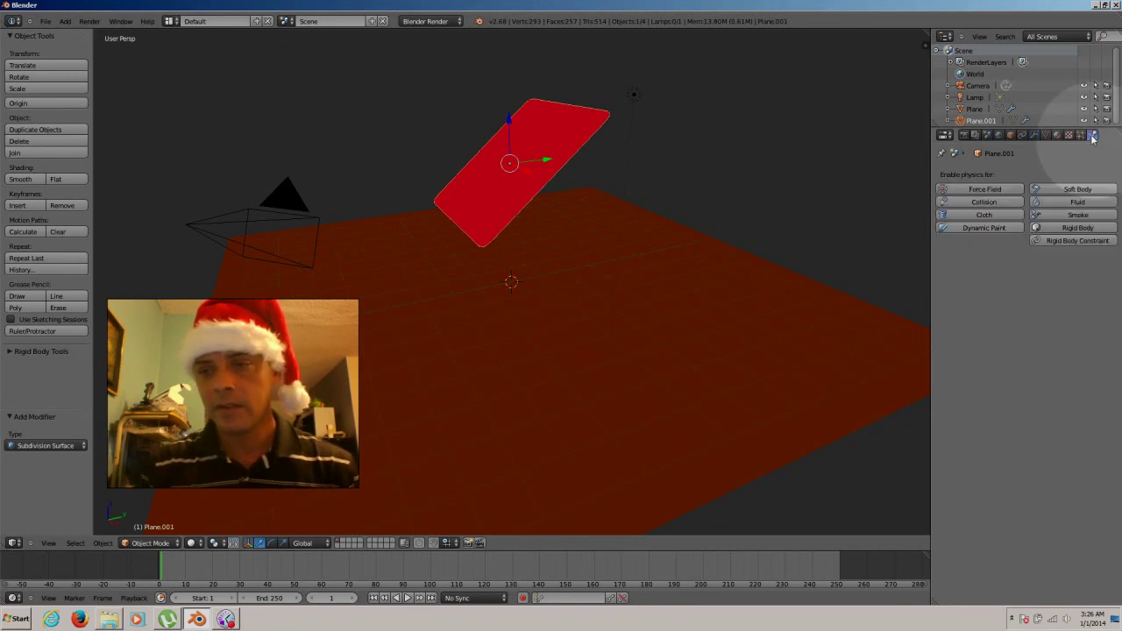
pyautogui.click(985, 215)
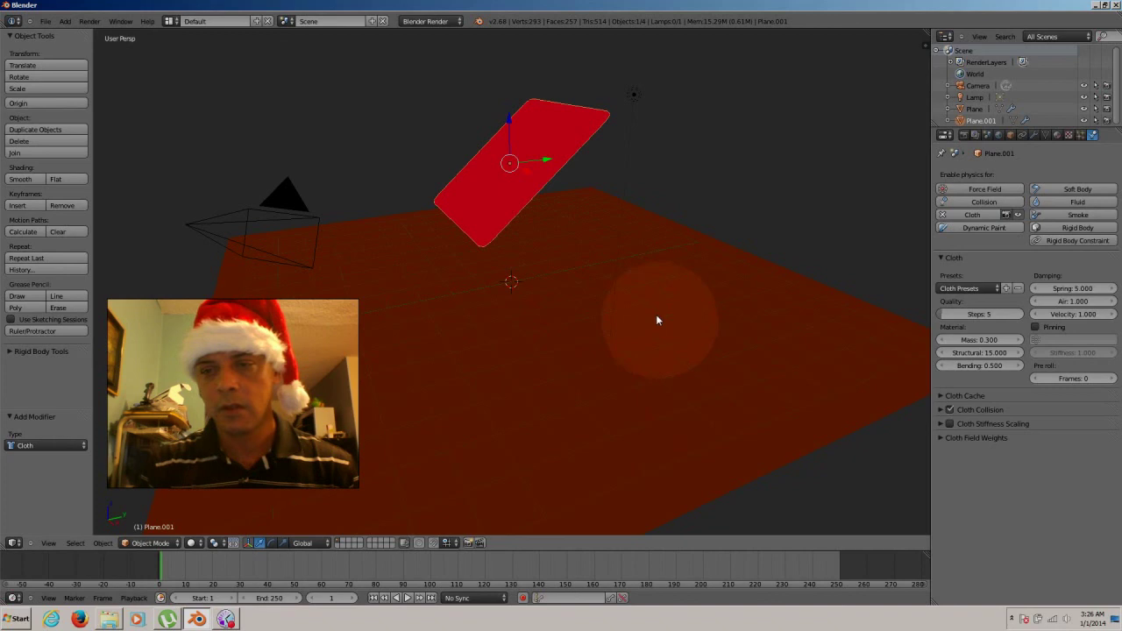
pyautogui.rightClick(627, 331)
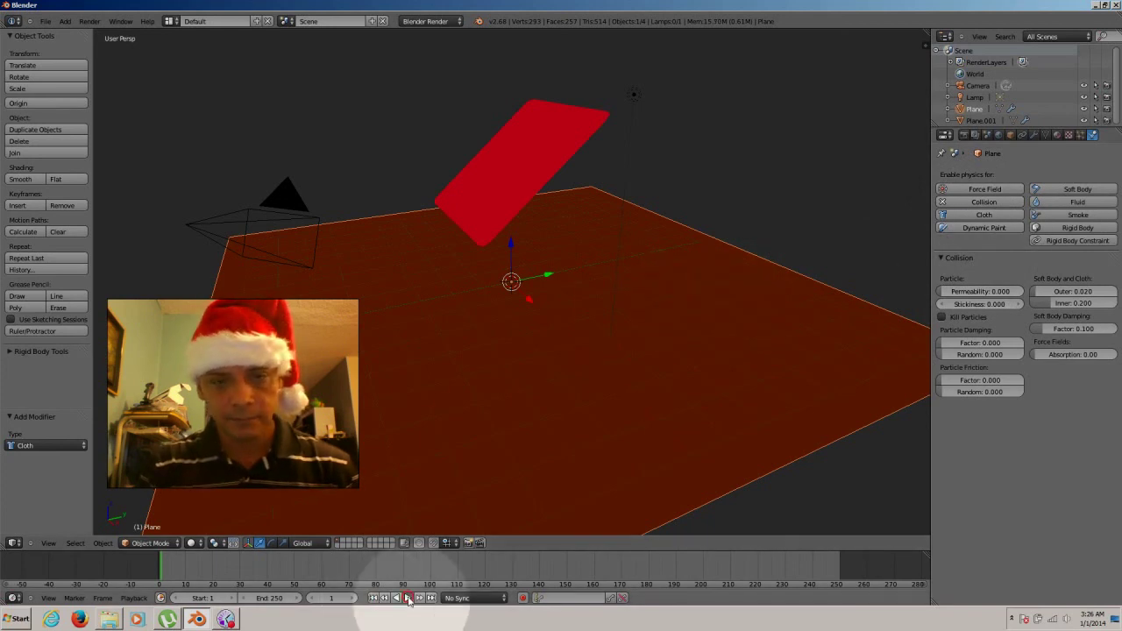
# Play the animation to watch the cloth land flat on the floor, stop it, and reselect the cloth.
pyautogui.click(408, 599)
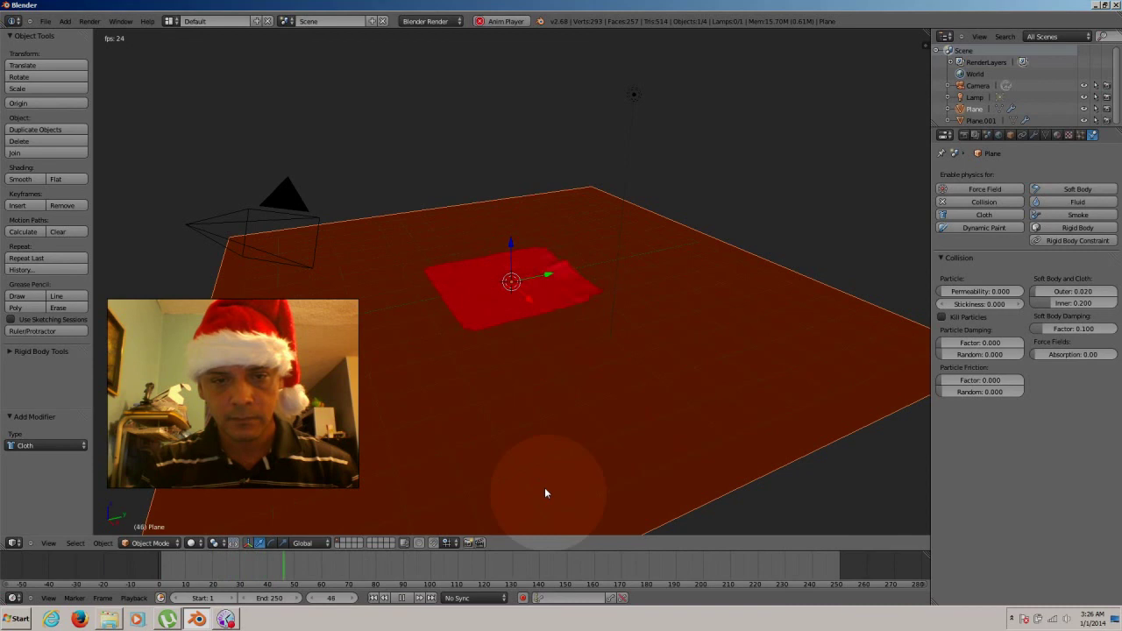
pyautogui.click(373, 599)
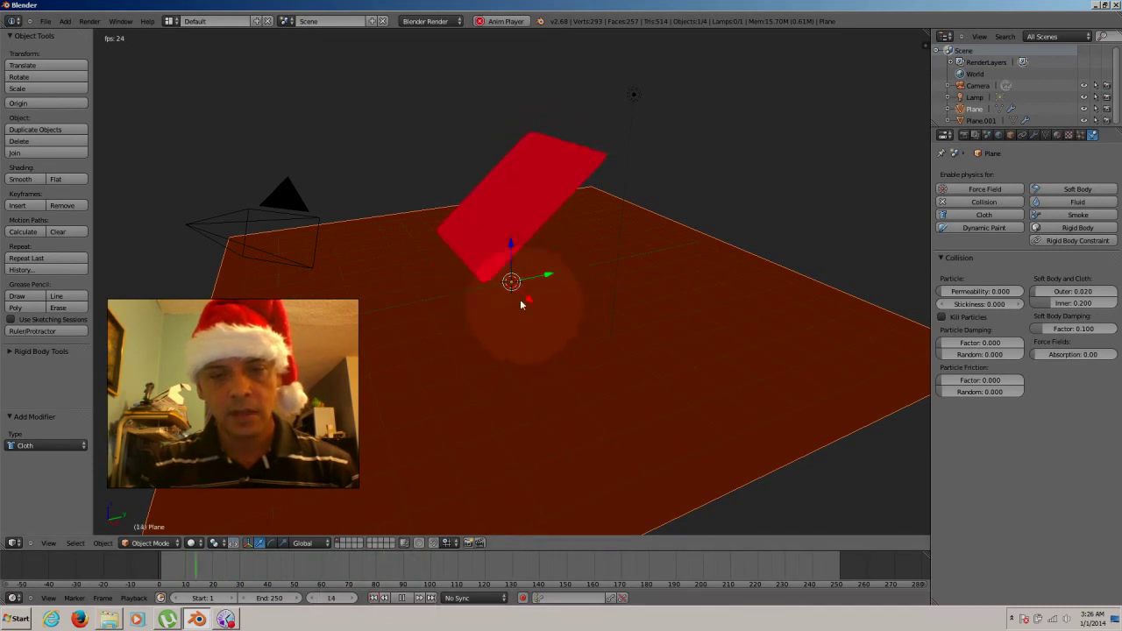
pyautogui.click(402, 599)
pyautogui.rightClick(579, 291)
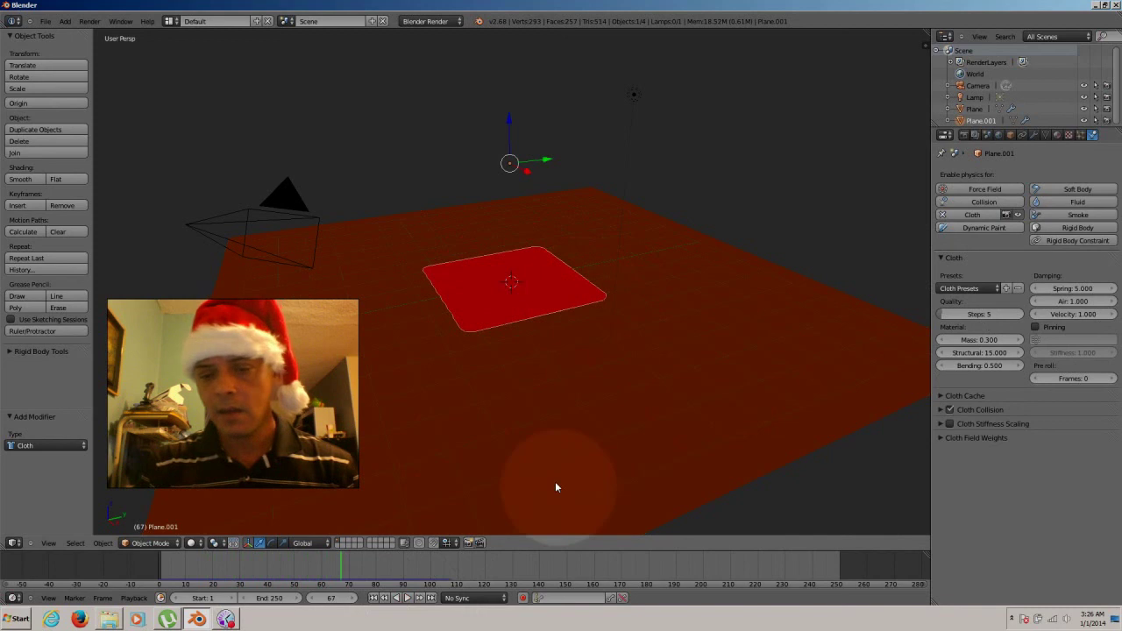
# At frame 1, raise the cloth's Subdivision Surface view level to 2 and shade it smooth.
pyautogui.click(373, 599)
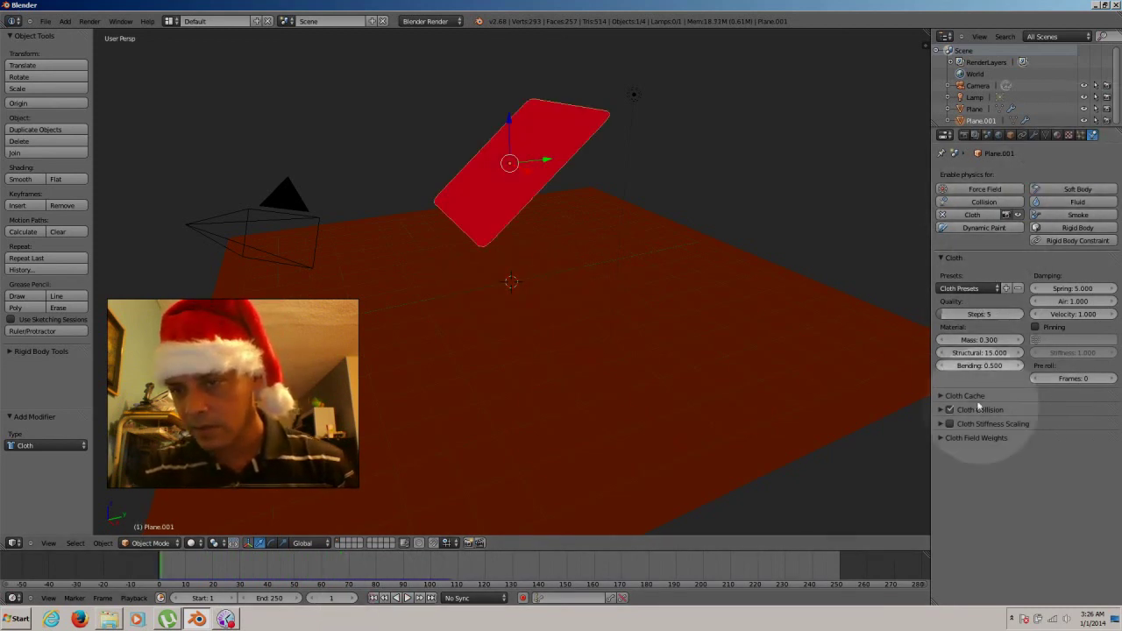
pyautogui.click(1034, 135)
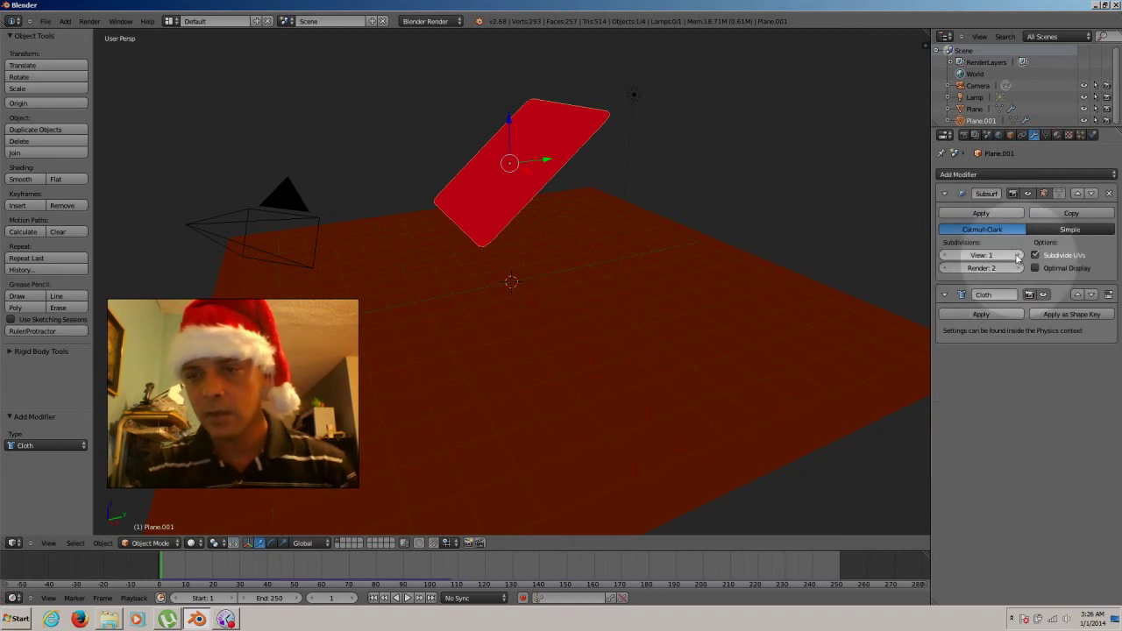
pyautogui.click(1017, 255)
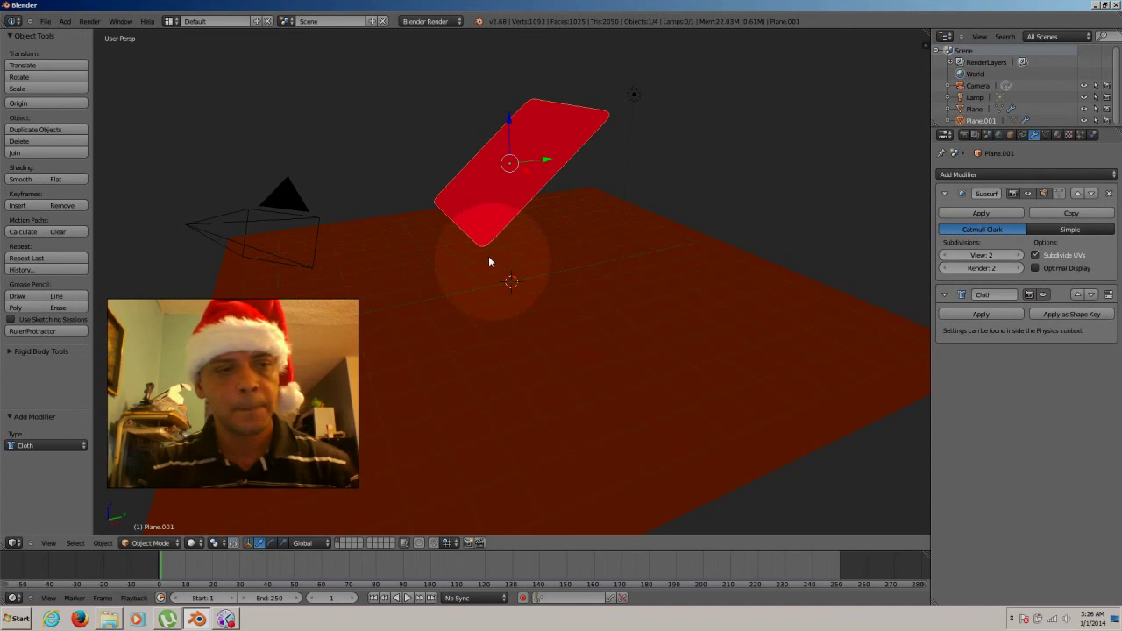
pyautogui.click(25, 180)
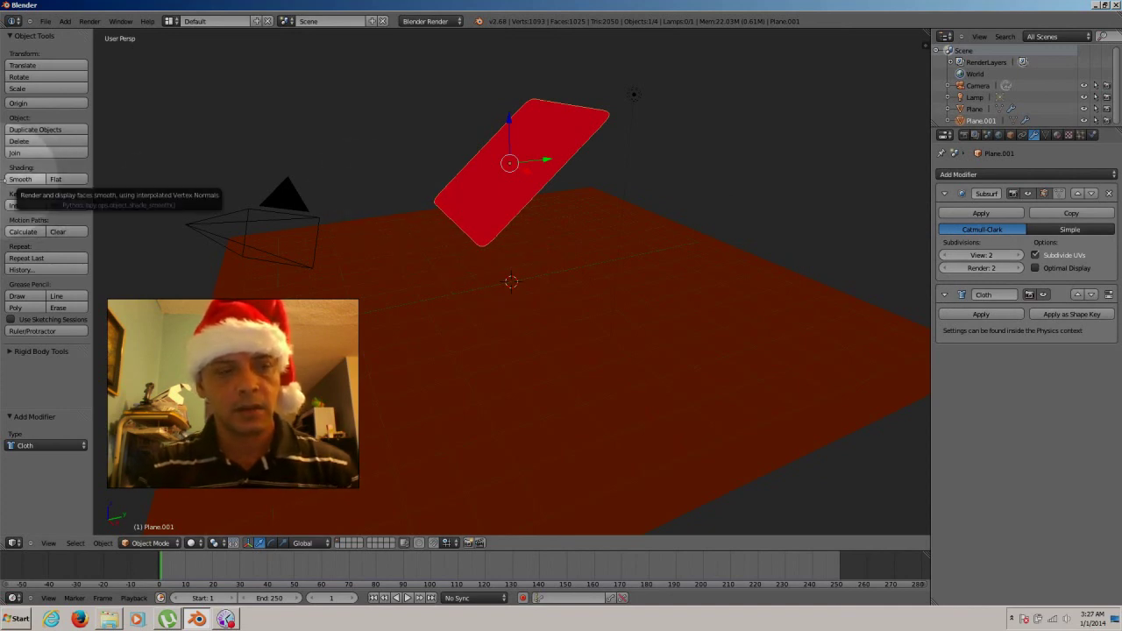
pyautogui.click(22, 180)
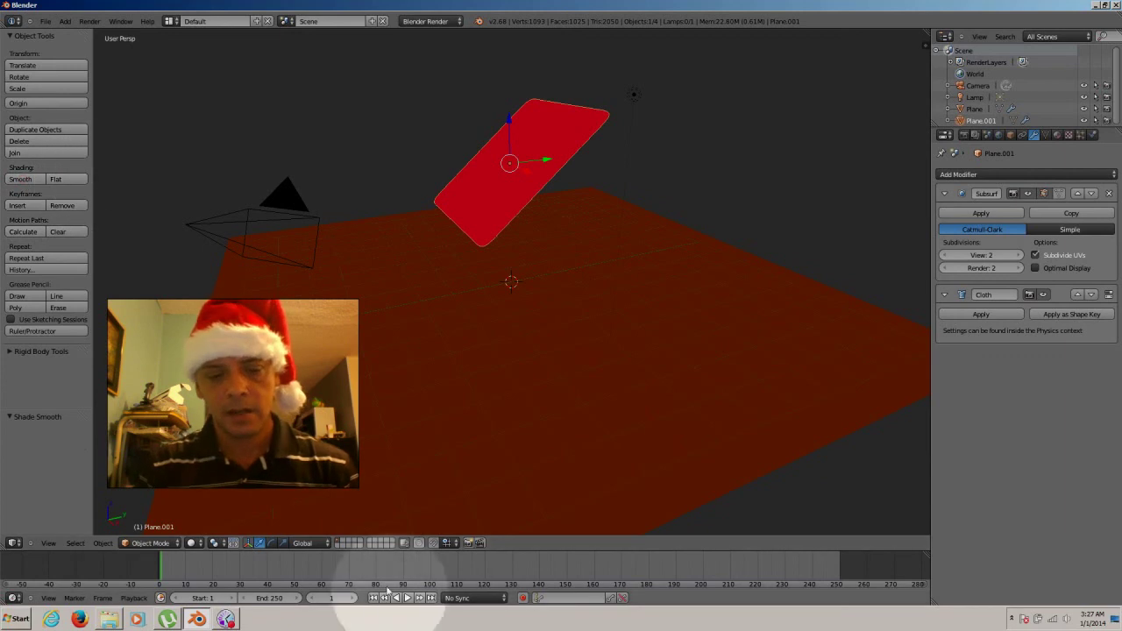
# Replay the smoothed cloth falling, reset to frame 1, and bring up the Add menu.
pyautogui.click(408, 598)
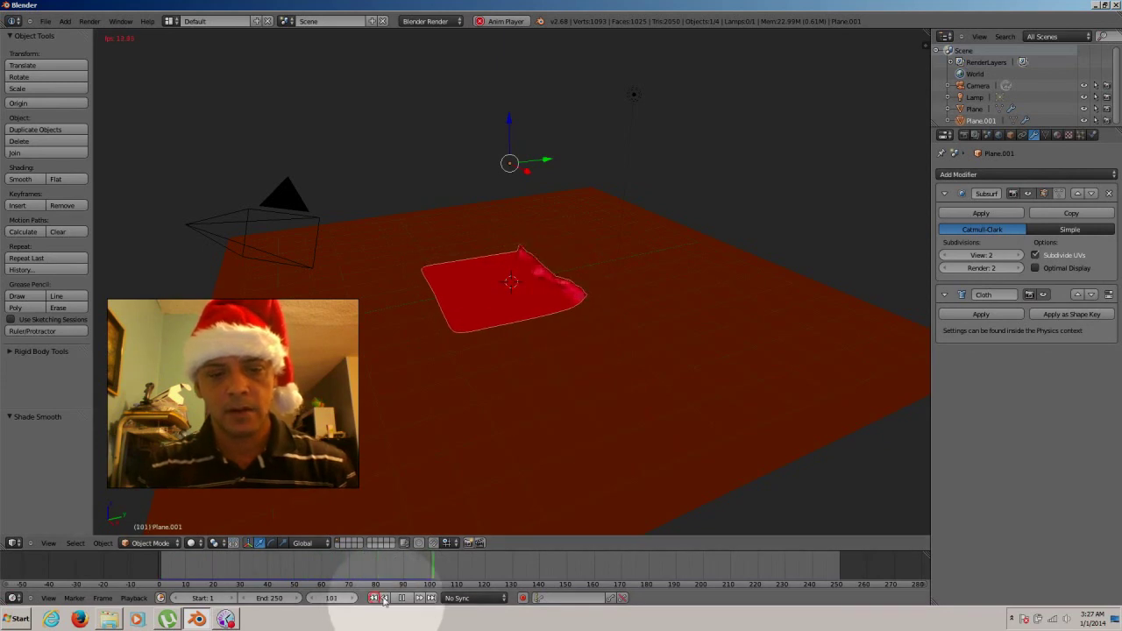
pyautogui.hotkey('shift', 'Left')
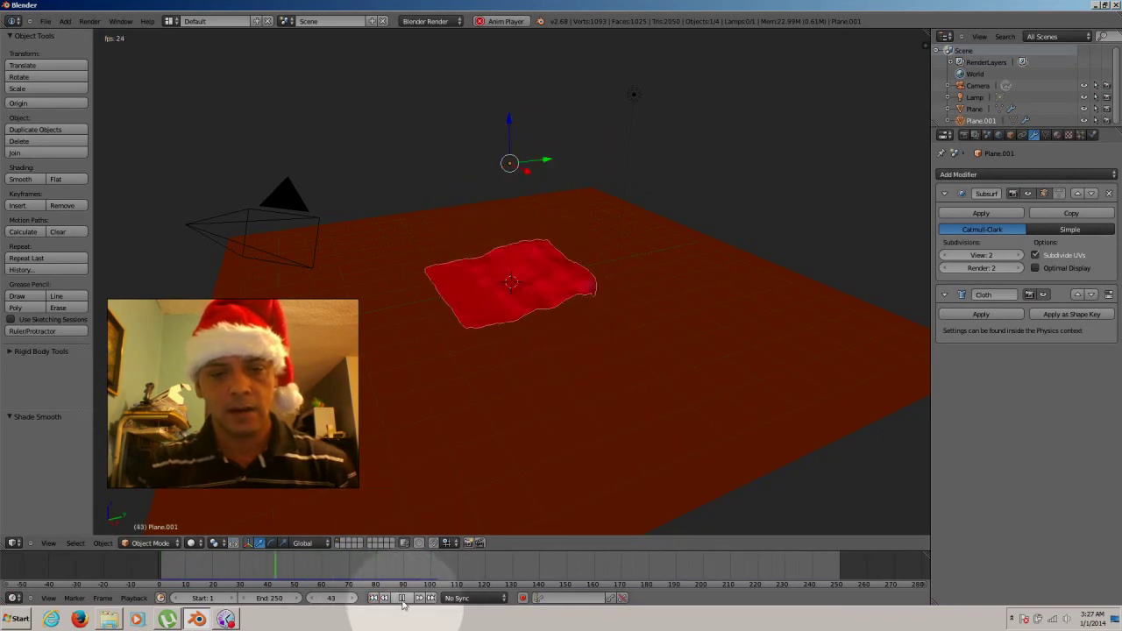
pyautogui.press('Escape')
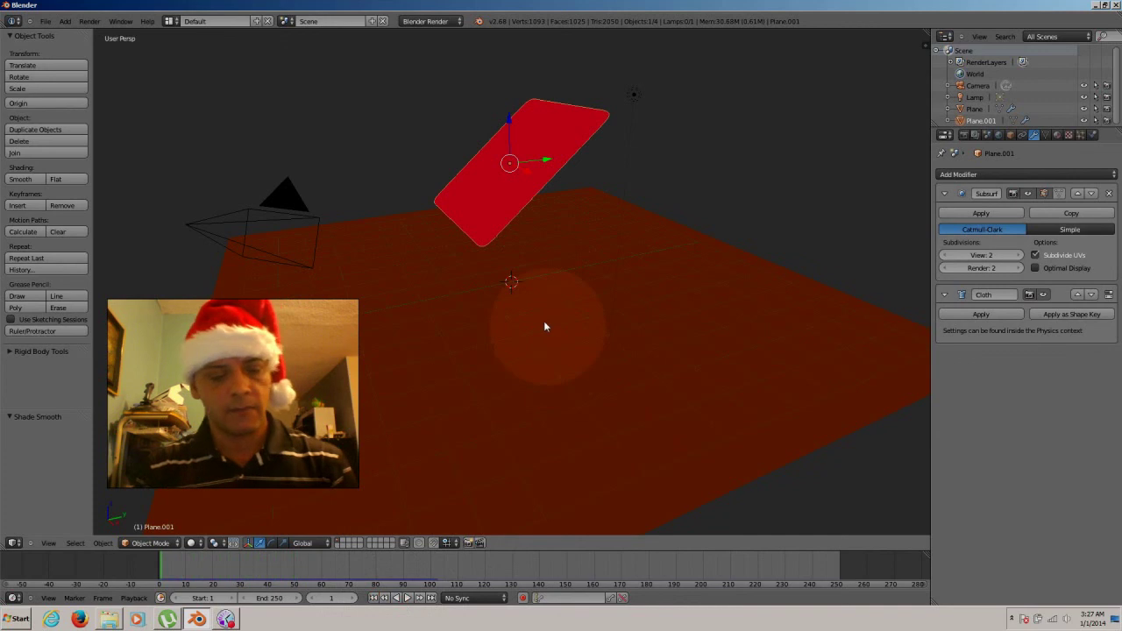
pyautogui.hotkey('shift', 'a')
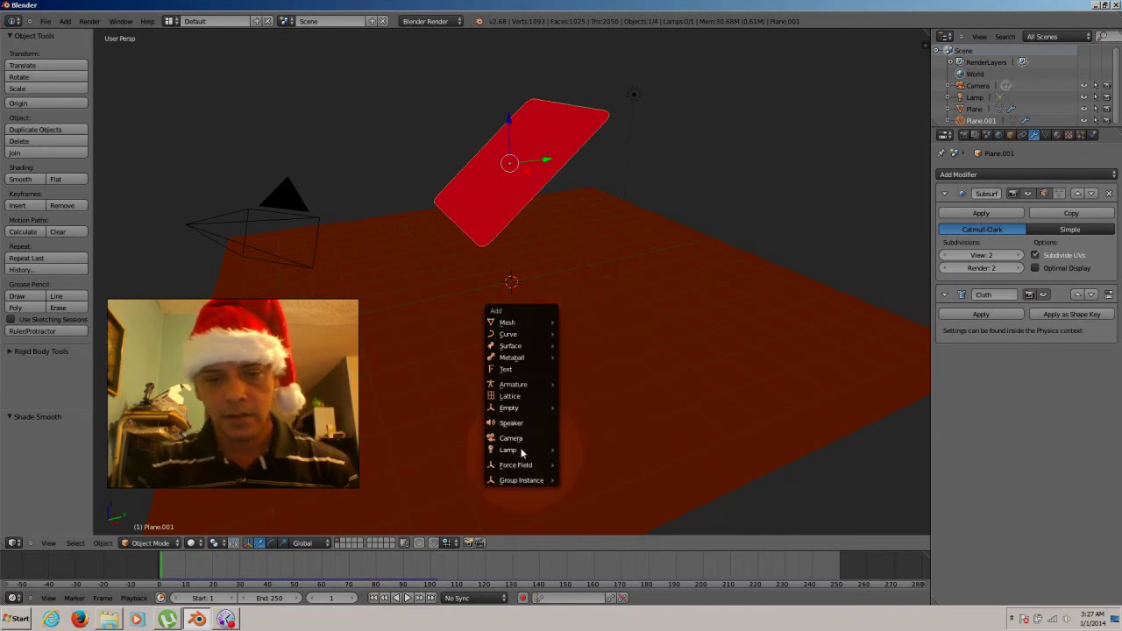
# Add a Vortex force field at the scene centre, scale it to 2.858, and set display size 1.01.
pyautogui.moveTo(517, 465)
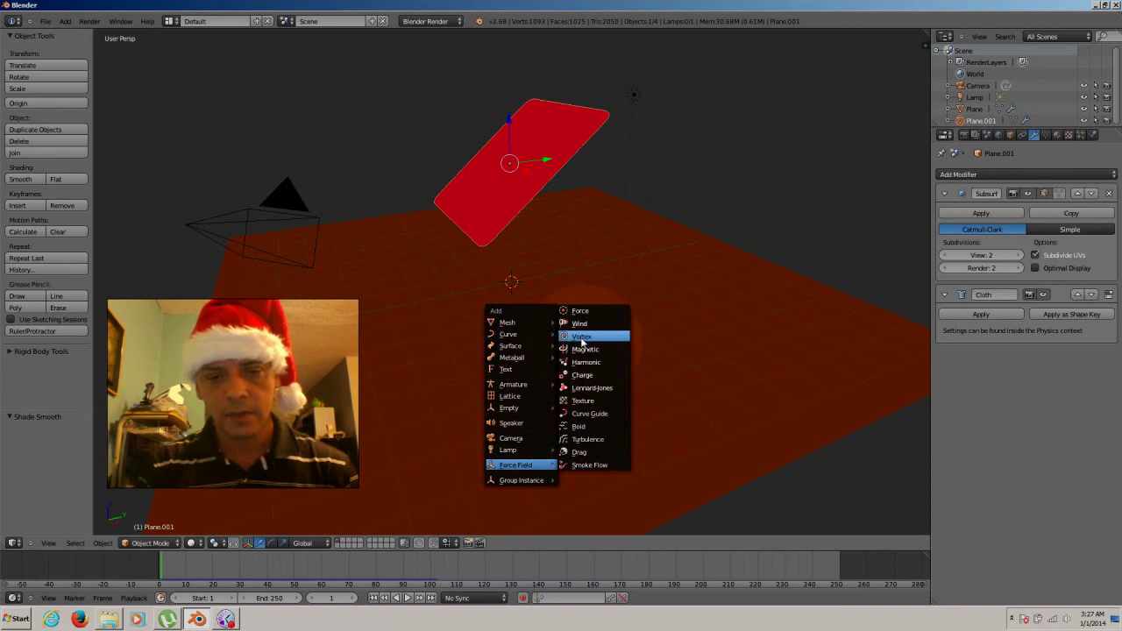
pyautogui.click(582, 338)
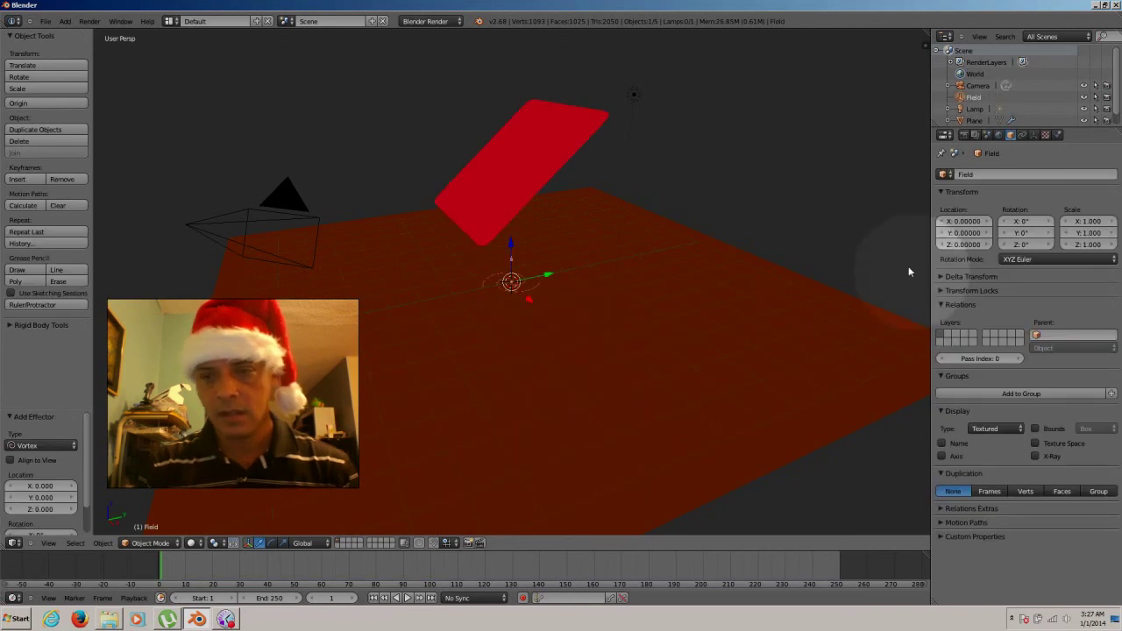
pyautogui.press('s')
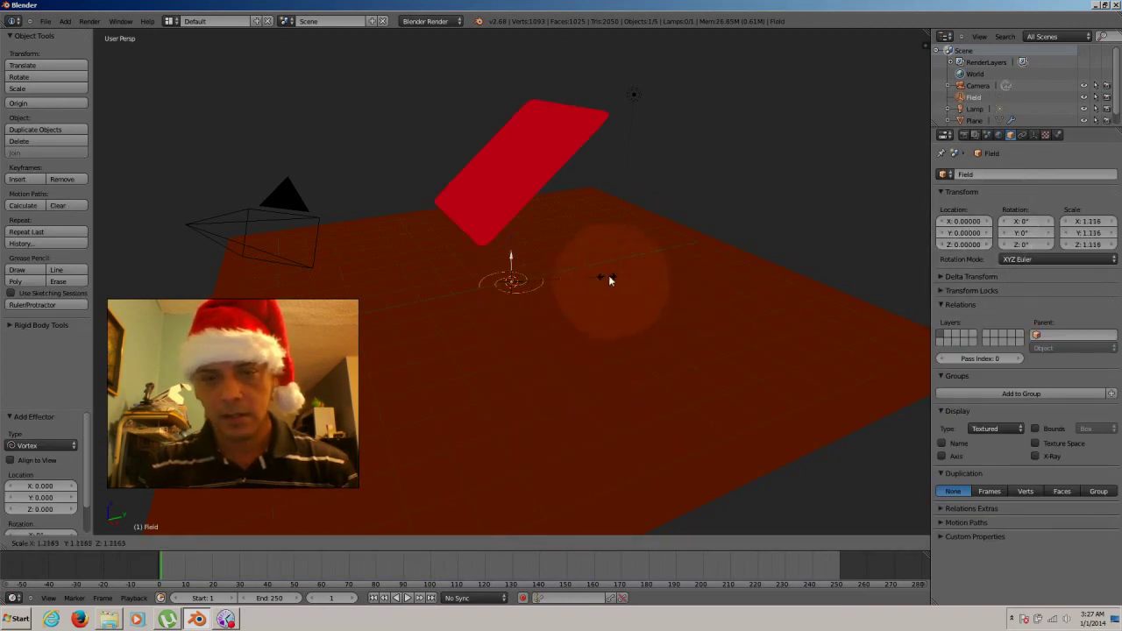
pyautogui.click(793, 260)
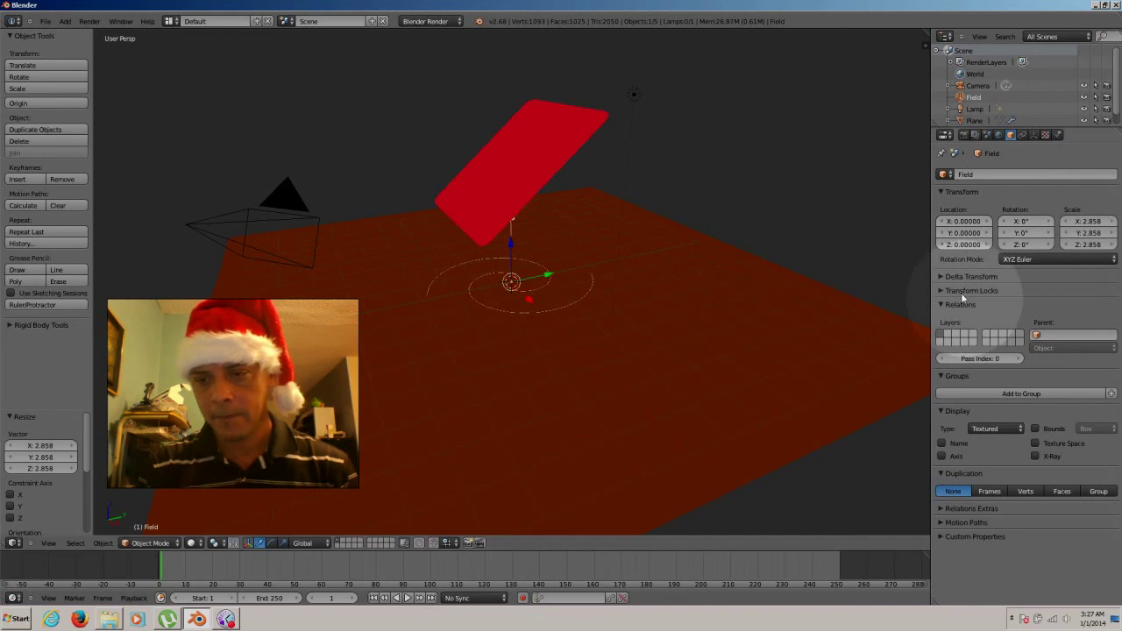
pyautogui.click(1033, 134)
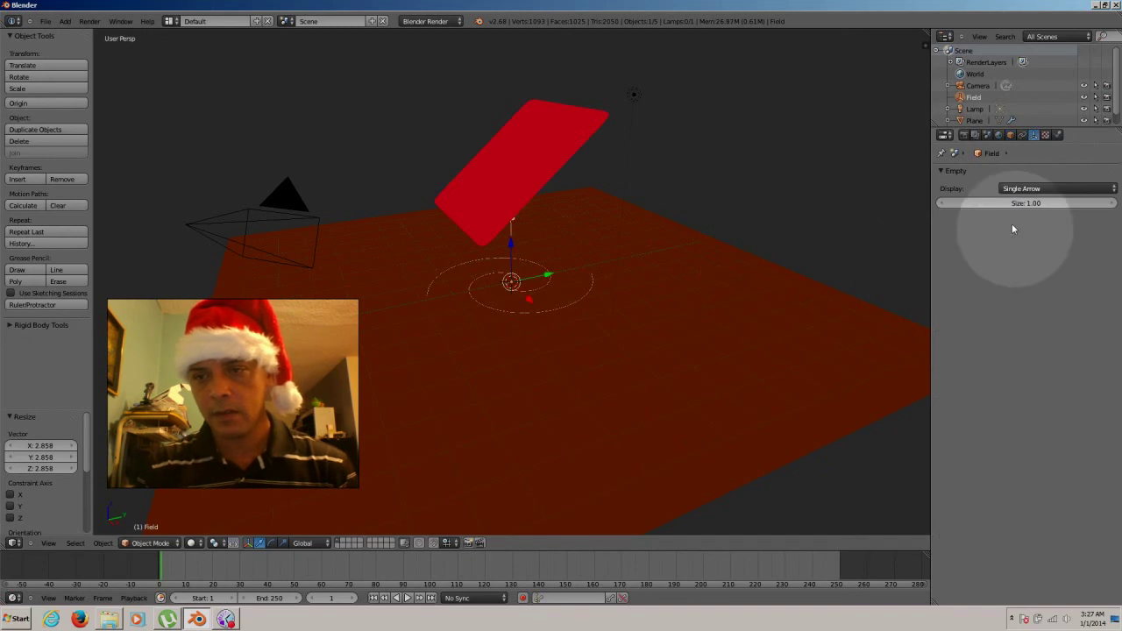
pyautogui.moveTo(1022, 206); pyautogui.dragTo(1024, 206)
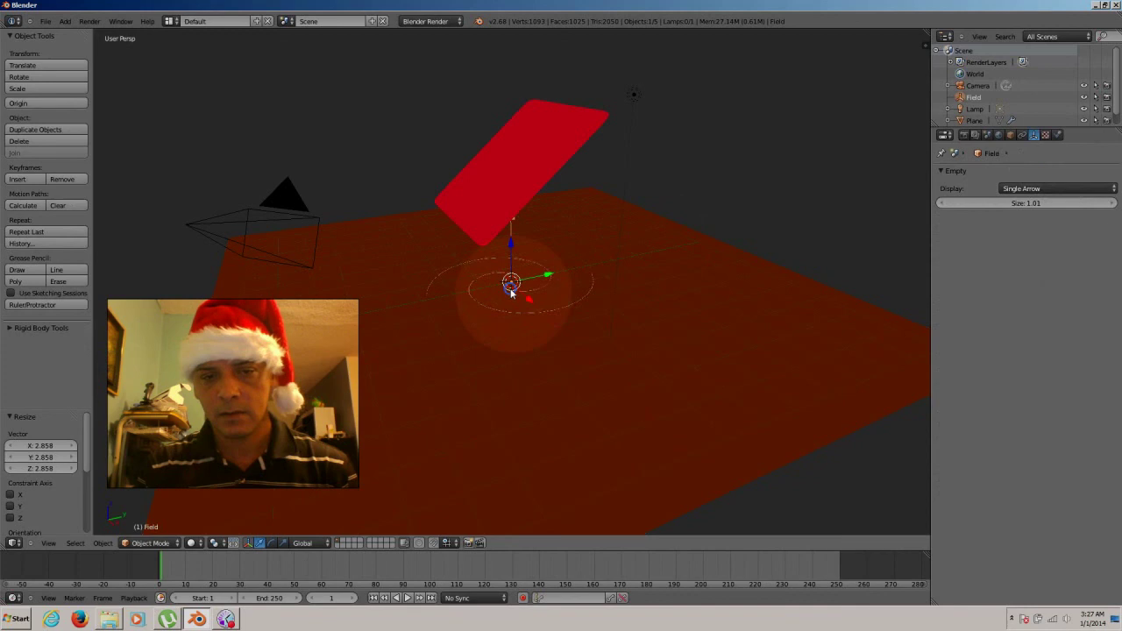
# In the Physics settings, set the vortex strength to 3, correcting an initial entry of 30.
pyautogui.click(1058, 134)
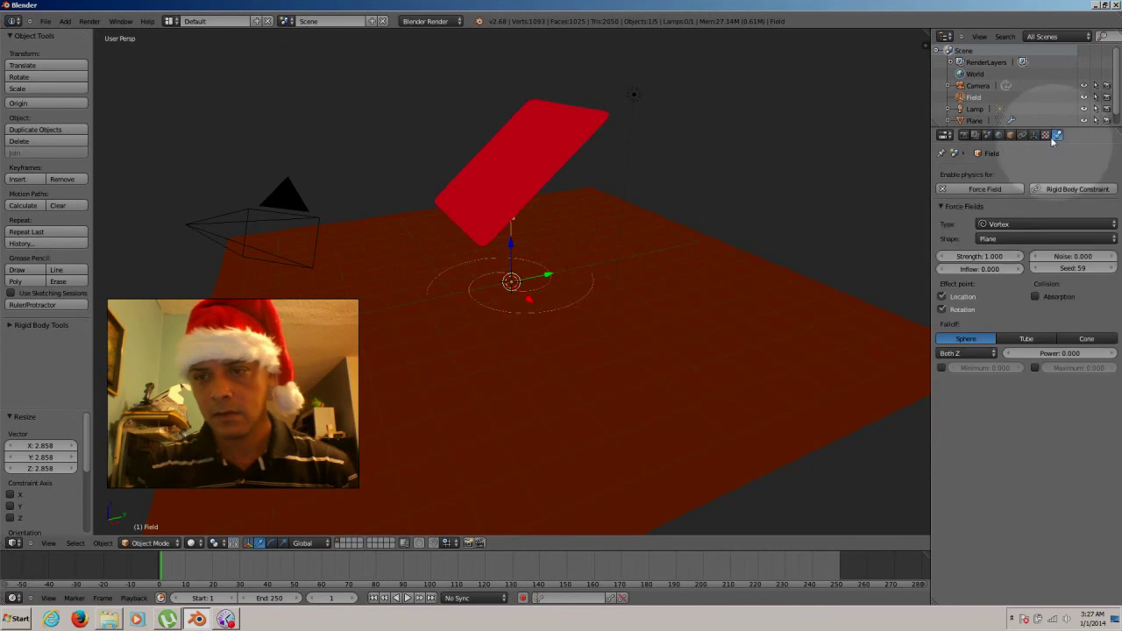
pyautogui.click(980, 256)
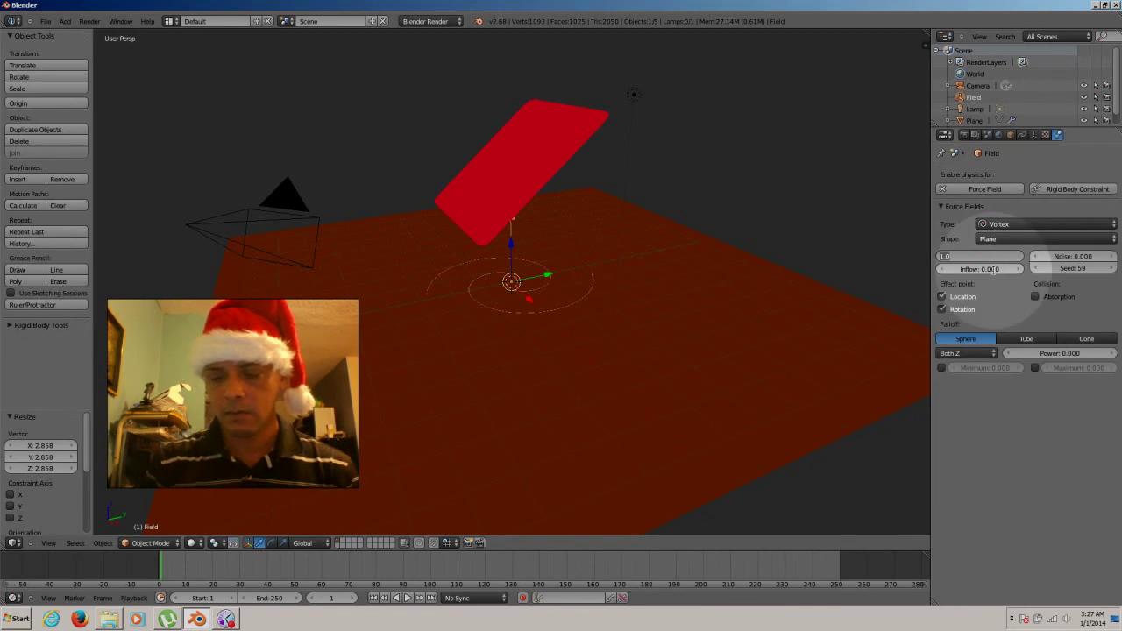
pyautogui.write('30')
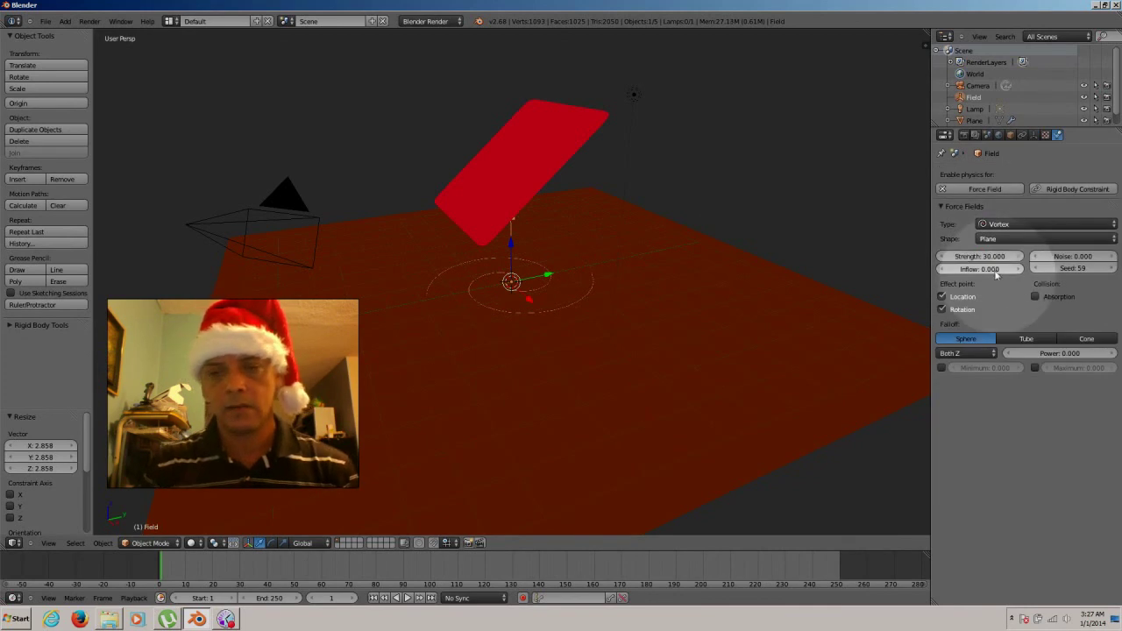
pyautogui.press('Return')
pyautogui.click(969, 255)
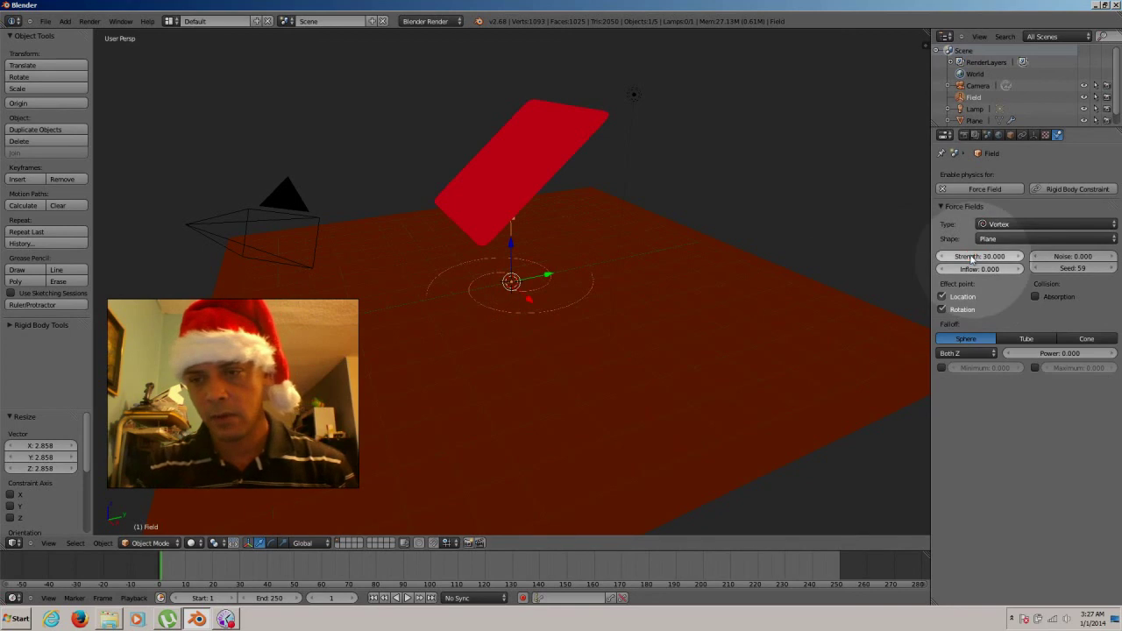
pyautogui.press('Return')
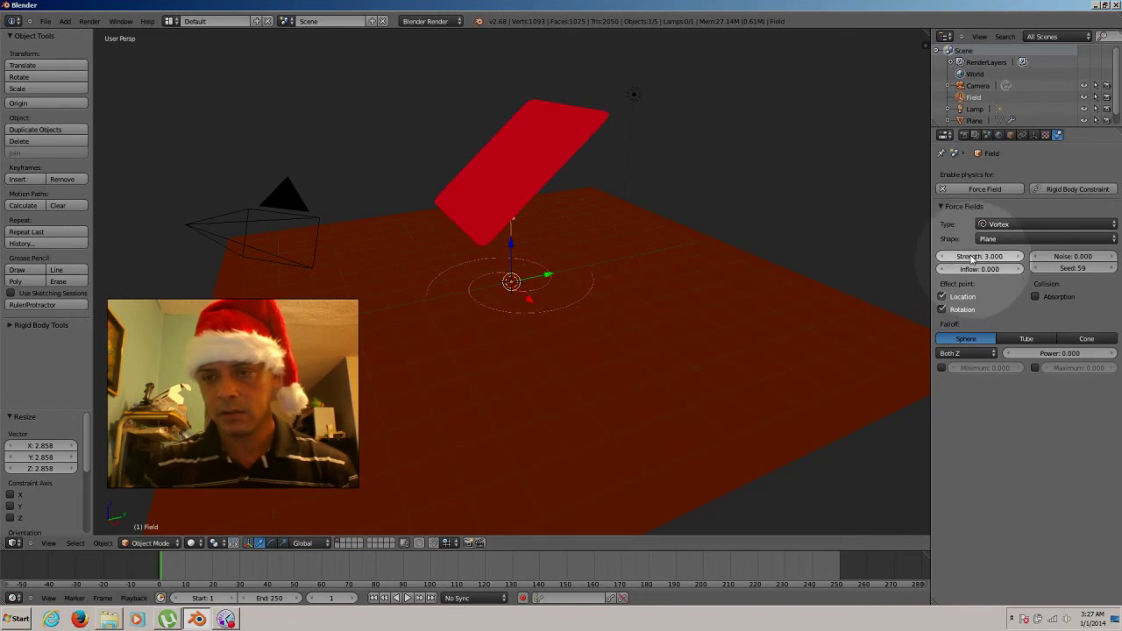
pyautogui.click(407, 598)
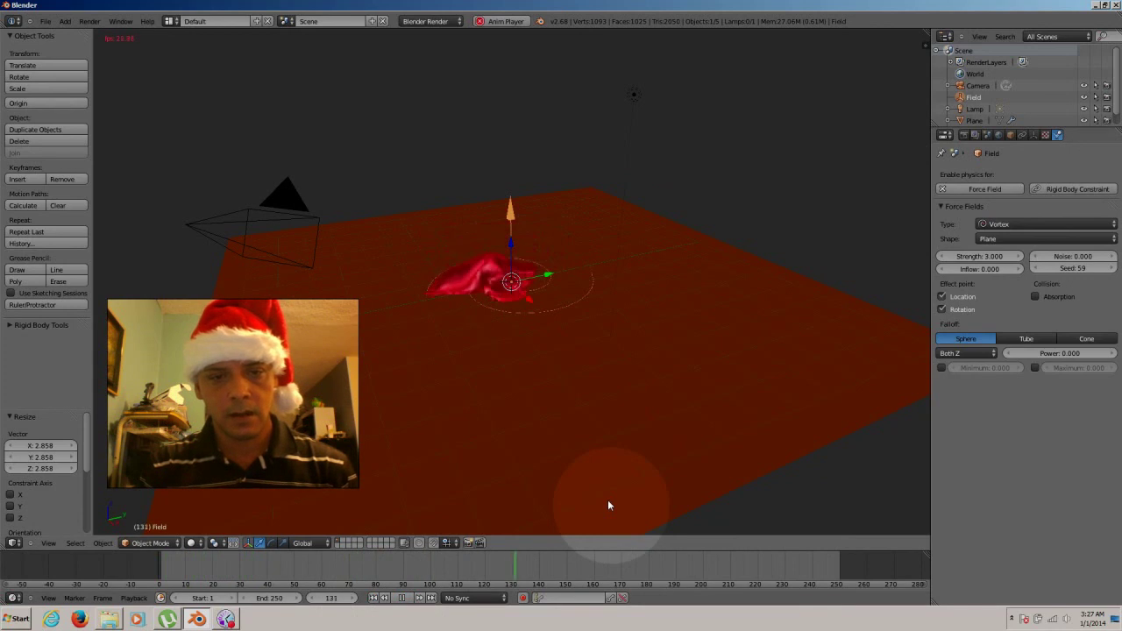
pyautogui.click(401, 598)
pyautogui.click(373, 598)
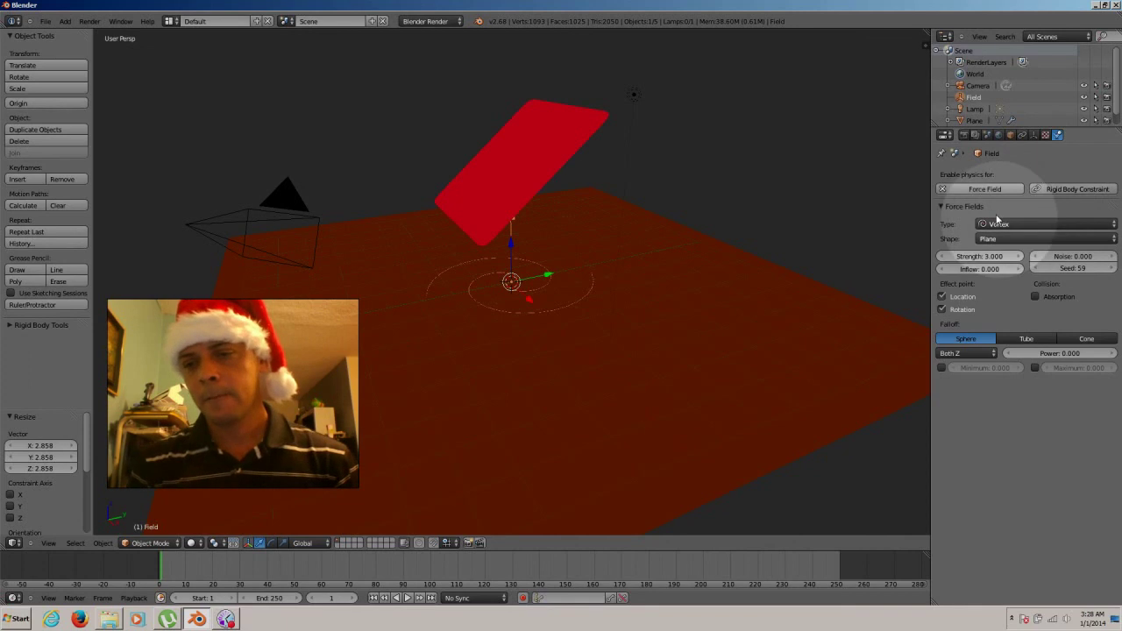
pyautogui.click(979, 256)
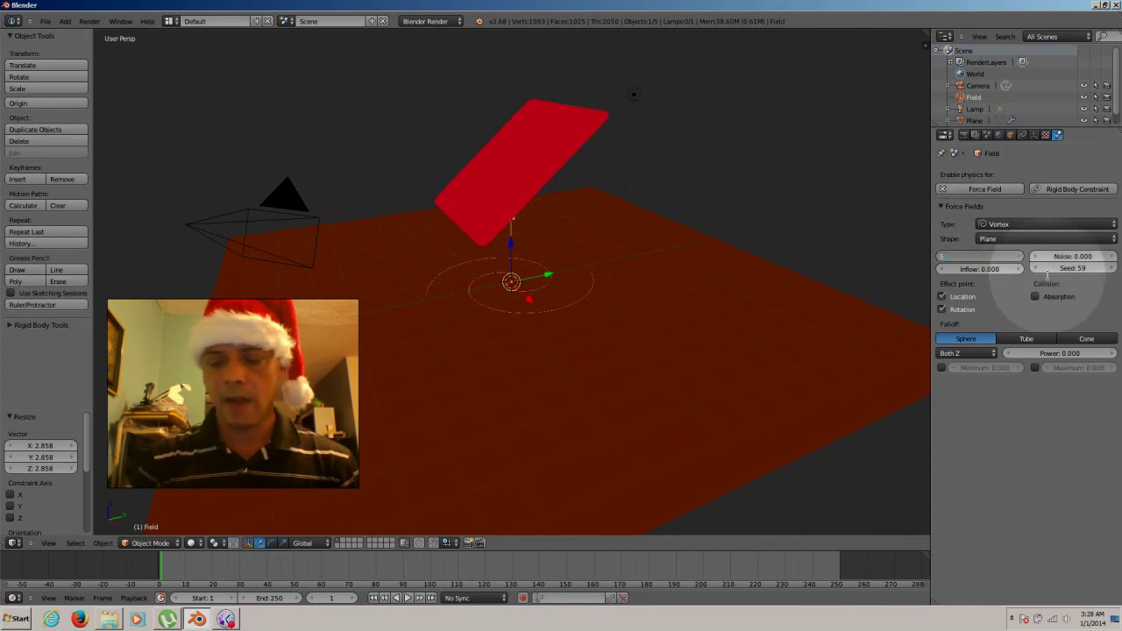
pyautogui.write('5')
pyautogui.press('Return')
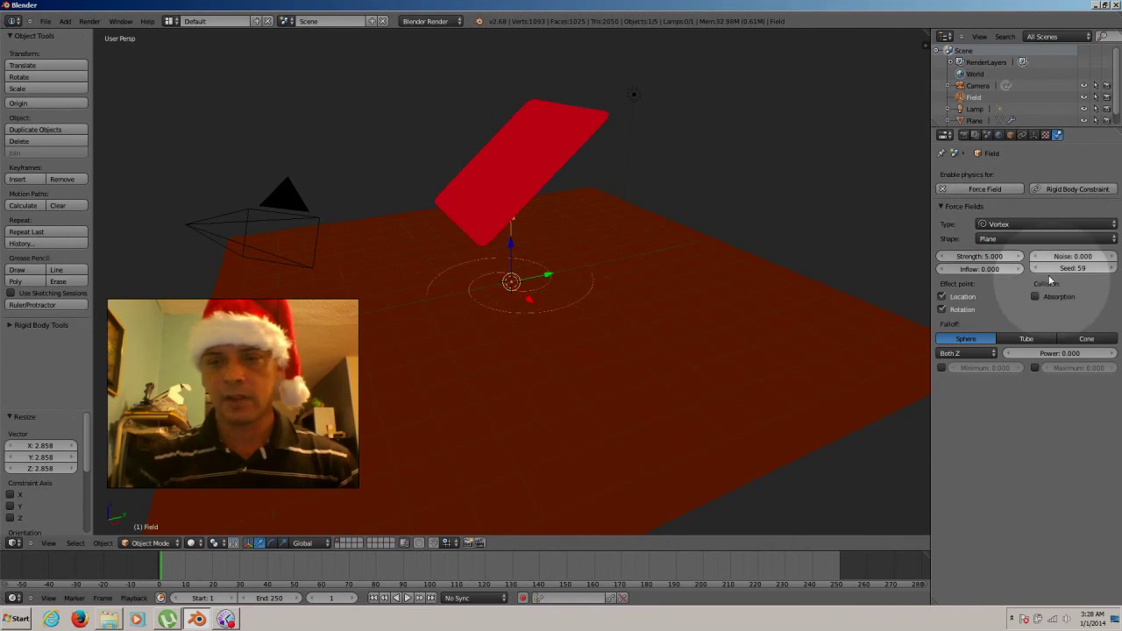
pyautogui.click(407, 598)
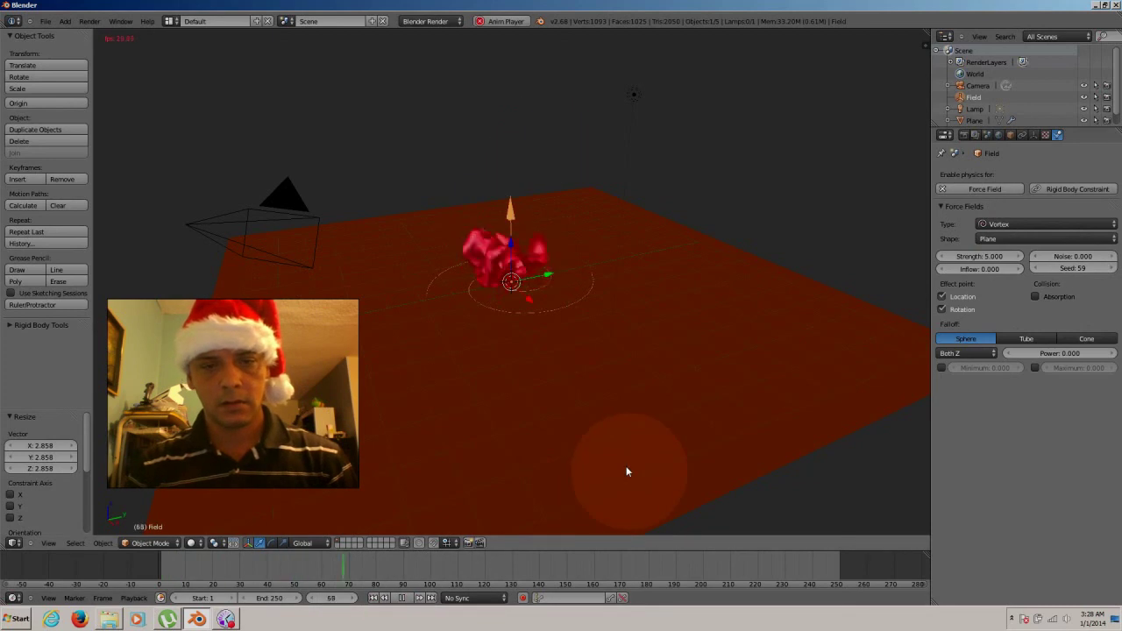
pyautogui.click(402, 598)
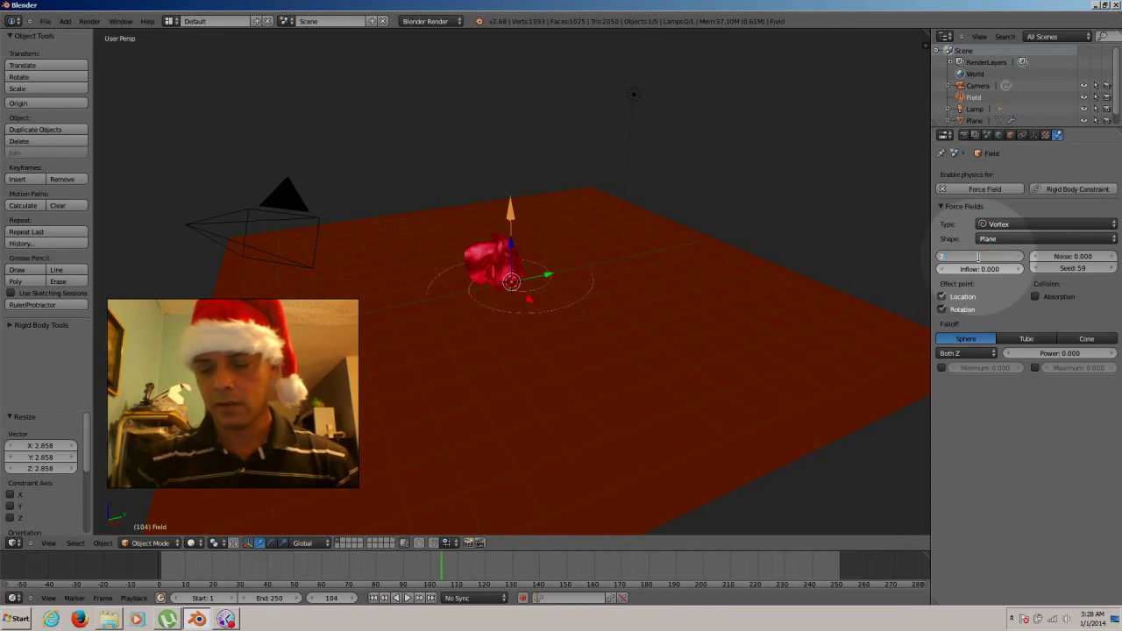
pyautogui.press('Return')
pyautogui.click(373, 598)
pyautogui.click(407, 598)
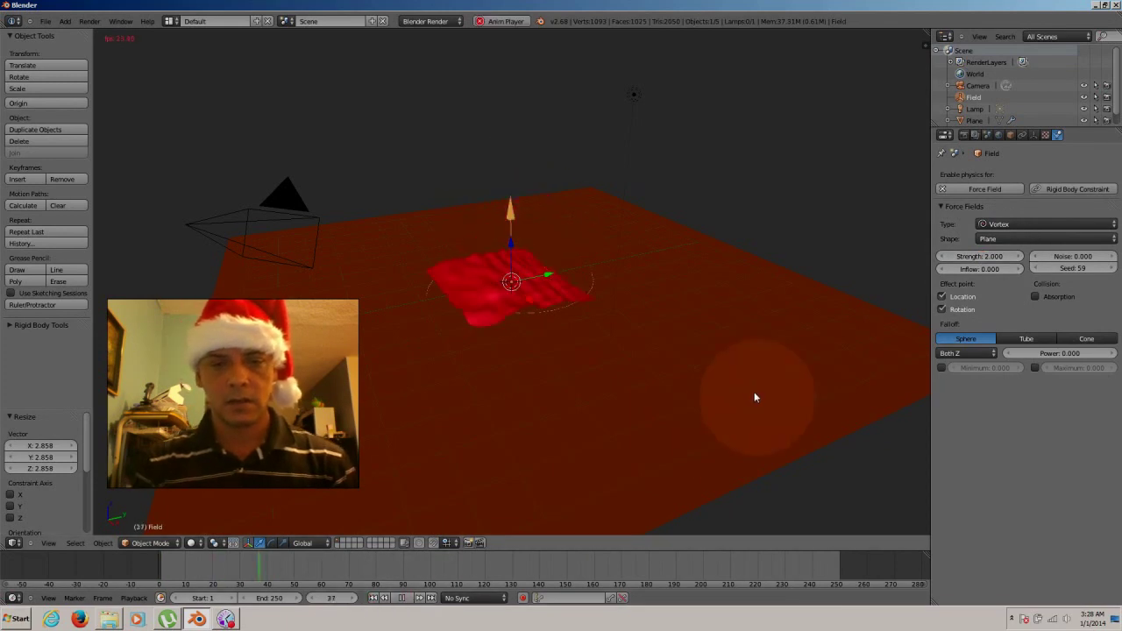
pyautogui.hotkey('alt', 'a')
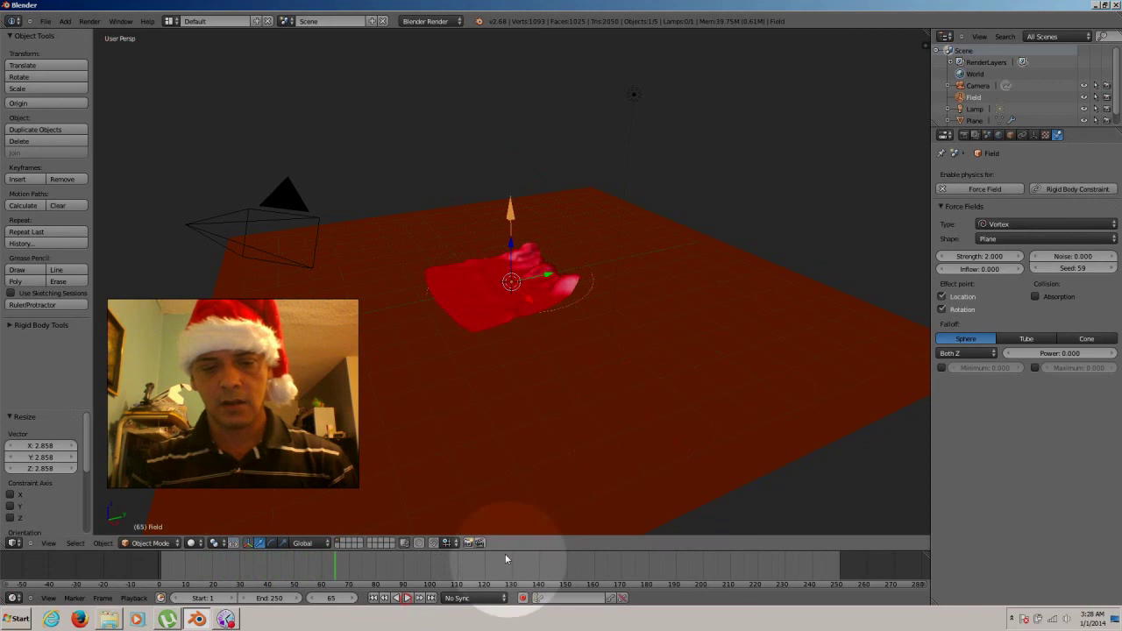
pyautogui.click(993, 255)
pyautogui.write('1')
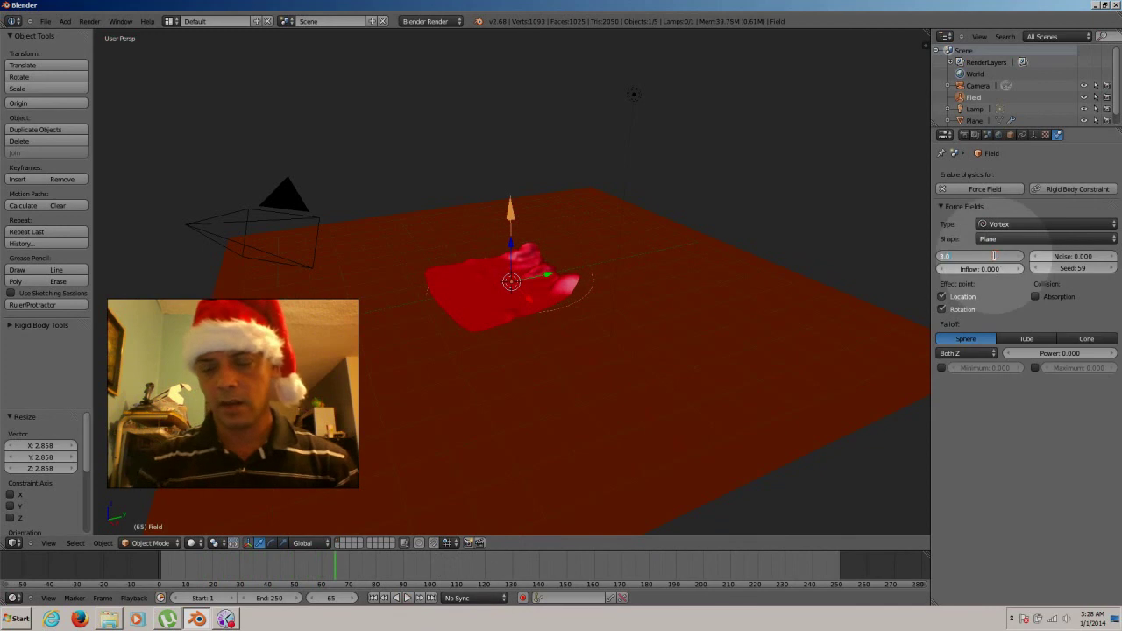
pyautogui.press('Return')
# Replay the cloth simulation from frame 1, stop it around frame 142, then rewind.
pyautogui.click(373, 598)
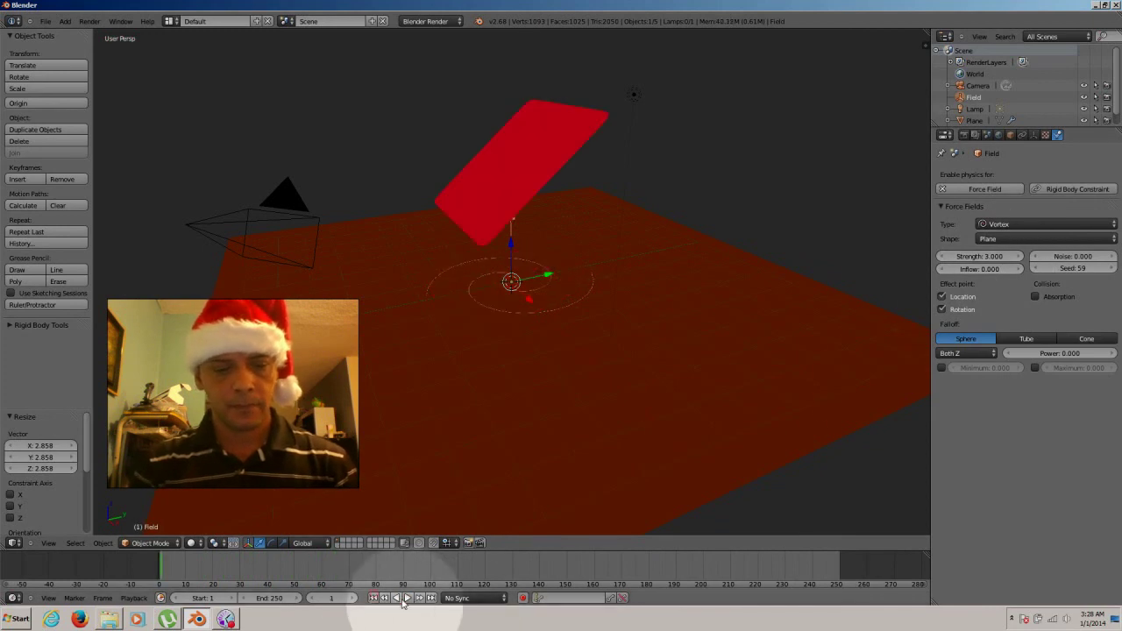
pyautogui.click(405, 598)
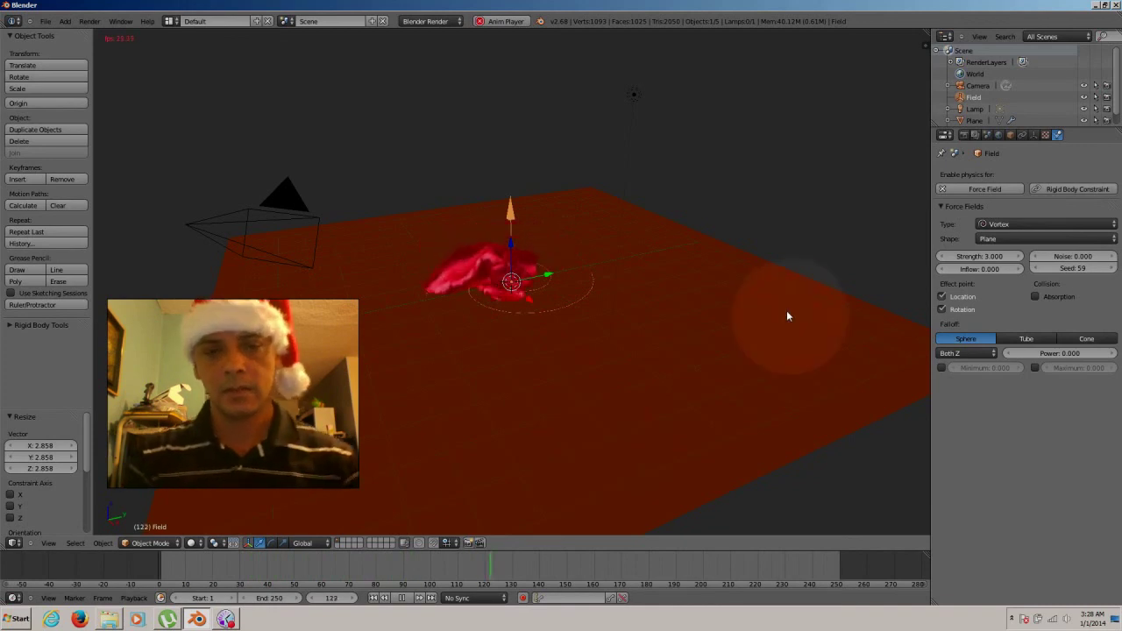
pyautogui.hotkey('alt', 'a')
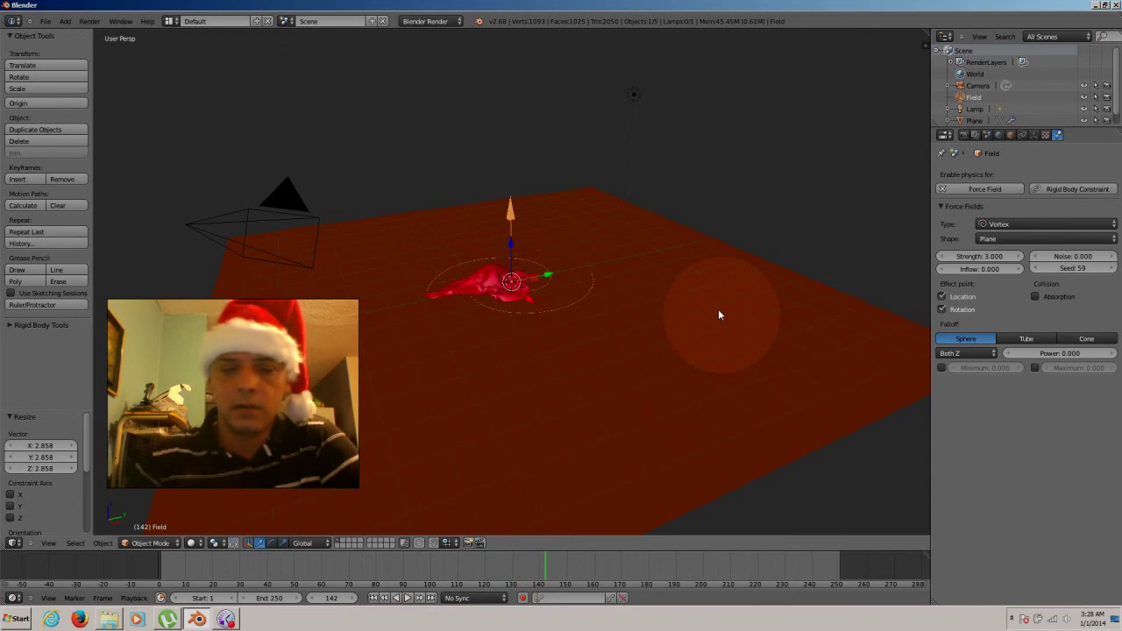
pyautogui.click(373, 598)
# Play the cloth animation again from the first frame.
pyautogui.click(408, 598)
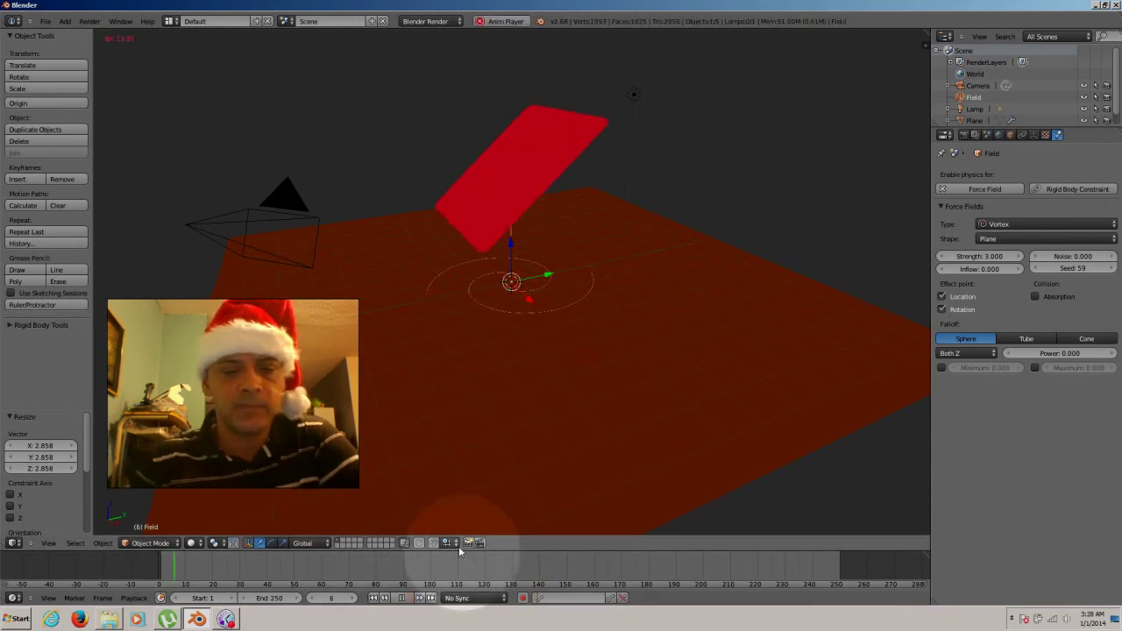